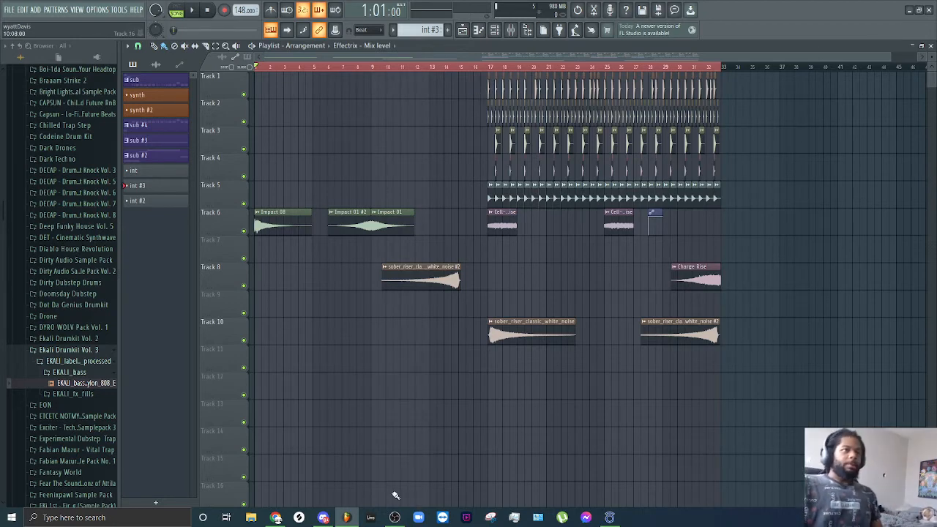
# - Examine the existing project's mixer tracks, their effect slots, the channel rack and the playlist arrangement
pyautogui.click(520, 37)
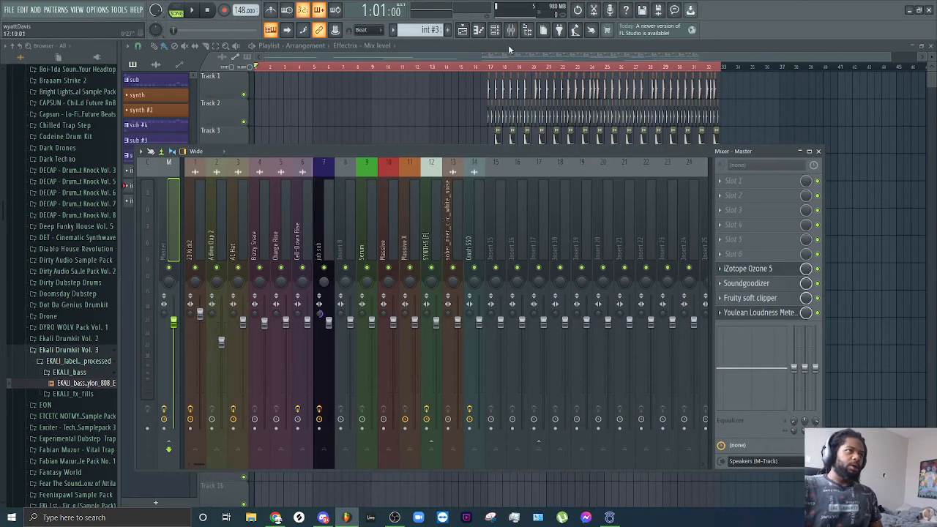
pyautogui.click(495, 29)
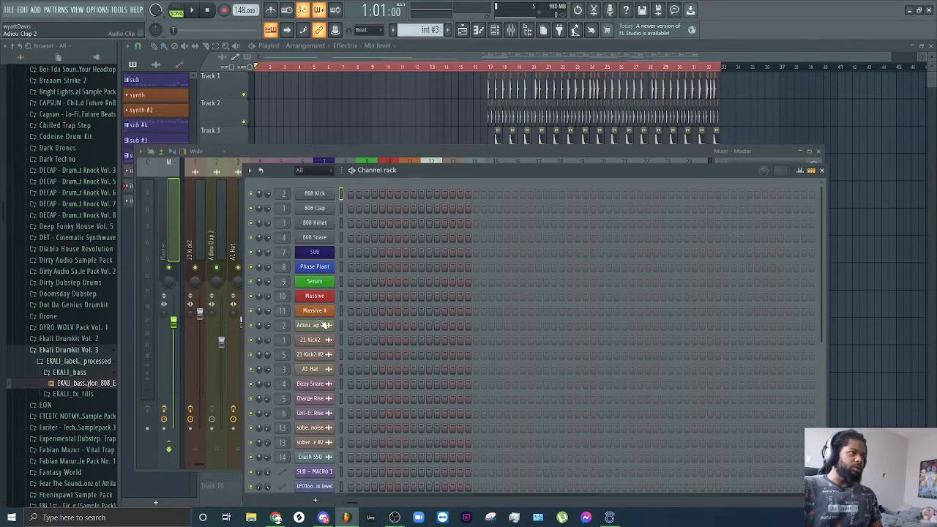
pyautogui.click(314, 150)
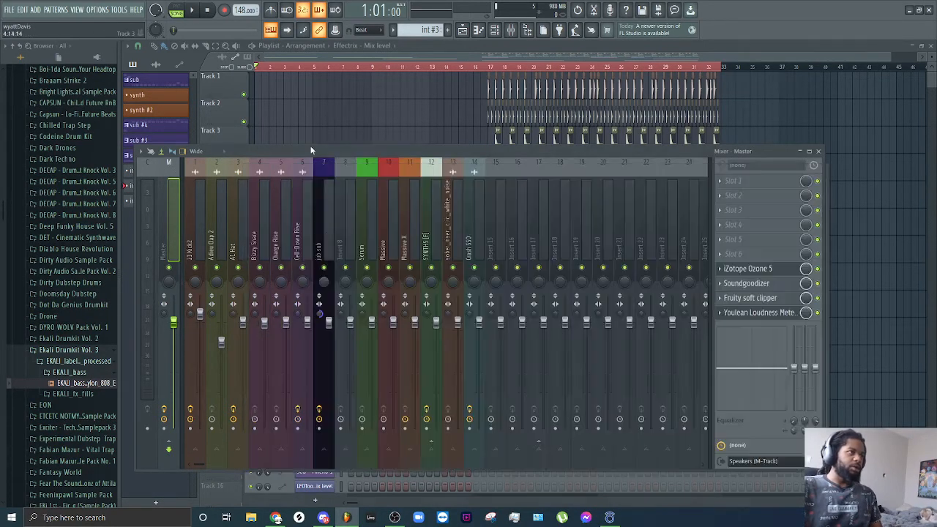
pyautogui.click(327, 232)
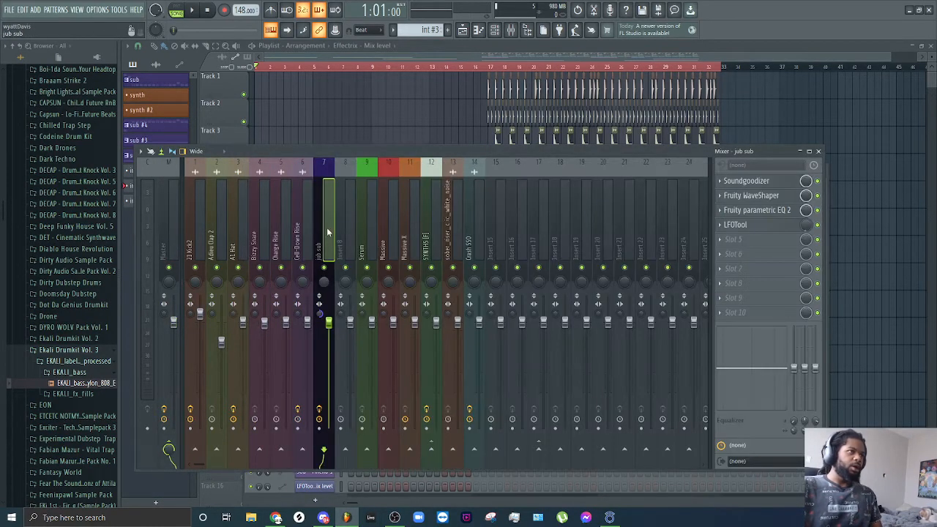
pyautogui.click(169, 248)
pyautogui.press('Right')
pyautogui.press('Right')
pyautogui.press('Right')
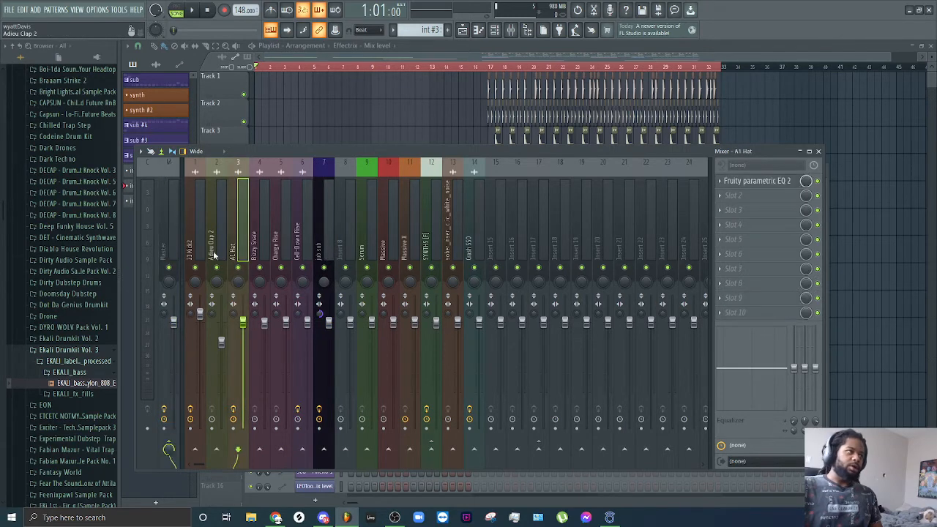
pyautogui.press('Left')
pyautogui.press('Left')
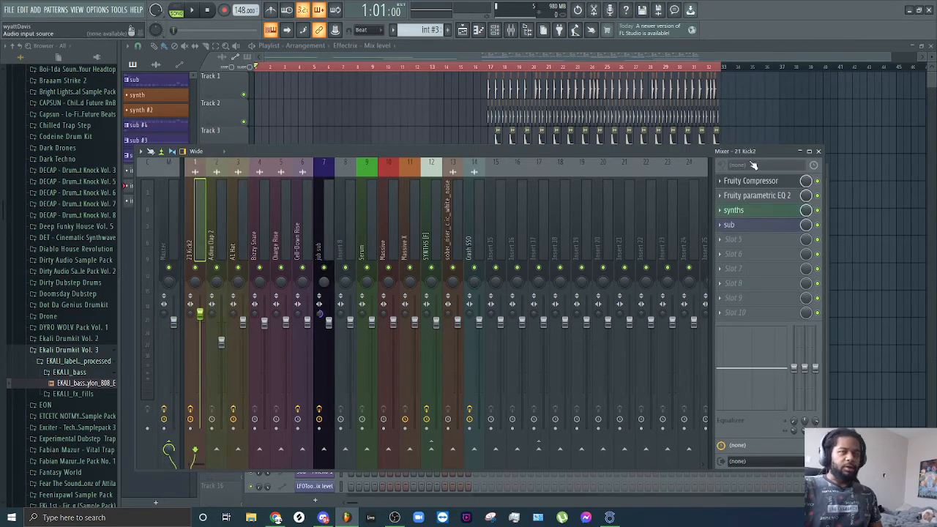
pyautogui.click(818, 151)
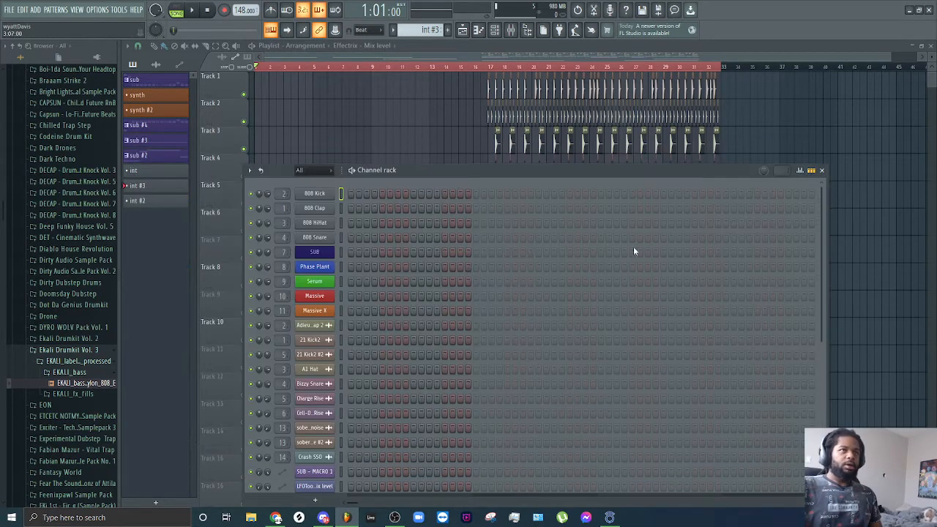
pyautogui.click(825, 171)
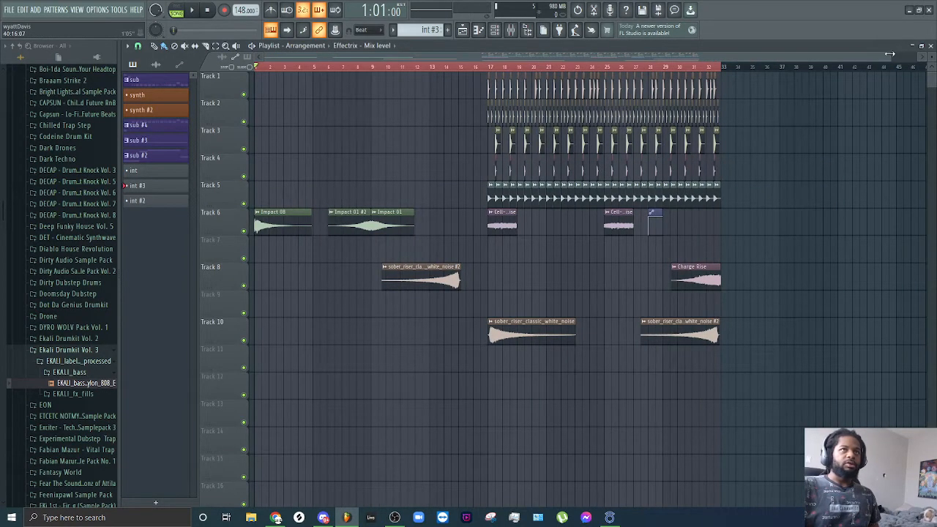
pyautogui.moveTo(887, 55); pyautogui.dragTo(486, 56)
pyautogui.hscroll(5, 315, 55)
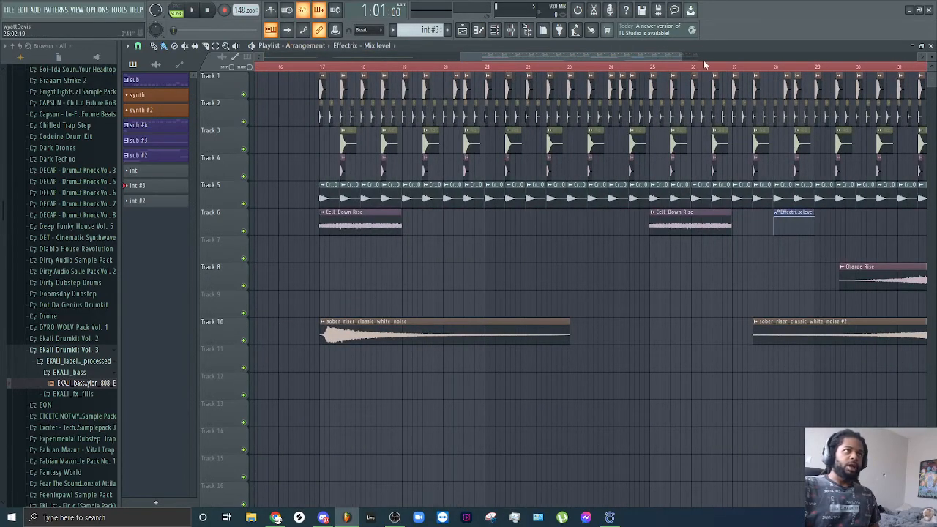
pyautogui.moveTo(679, 56); pyautogui.dragTo(130, 82)
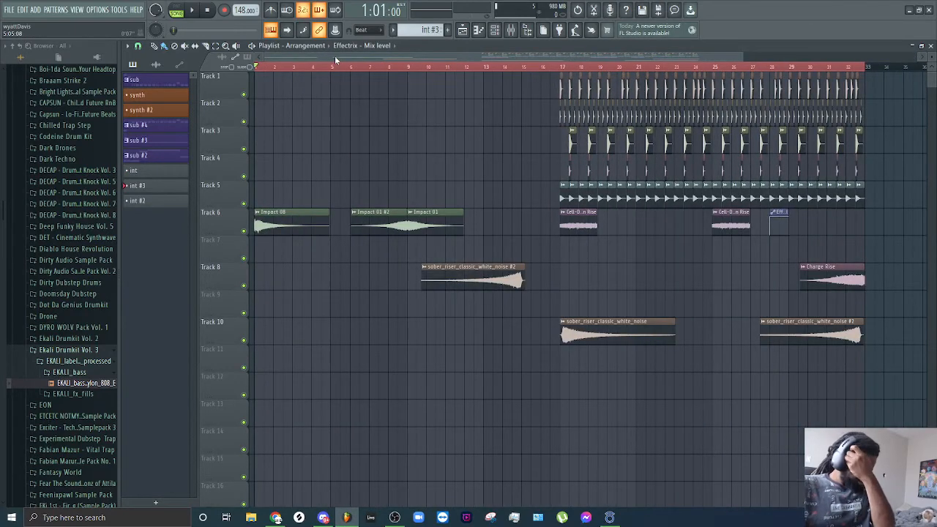
# - Create a new project from the Basic 808 with limiter template, discarding the changes to untitled.flp
pyautogui.click(9, 9)
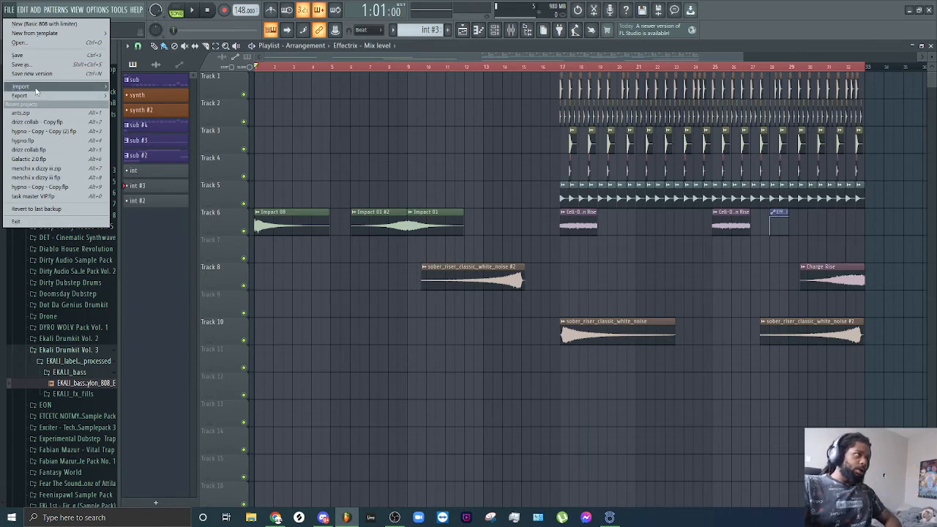
pyautogui.moveTo(38, 89)
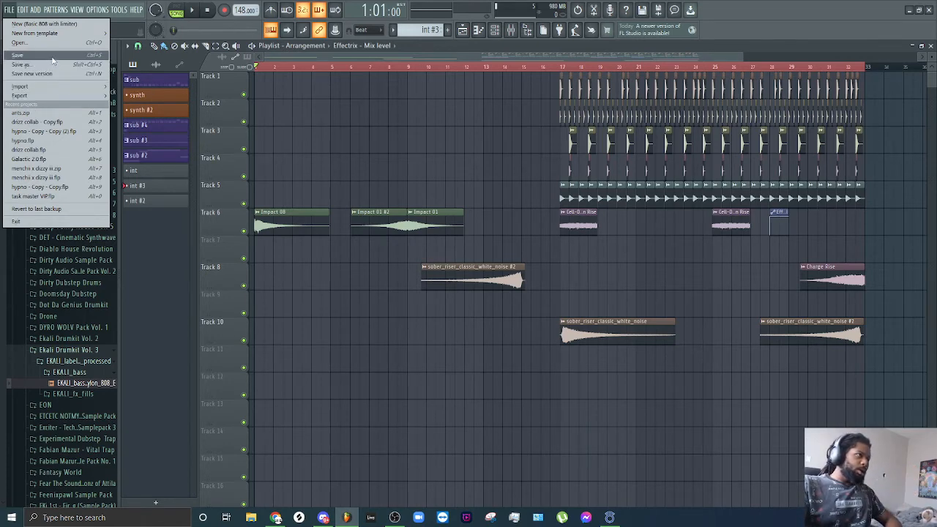
pyautogui.moveTo(61, 33)
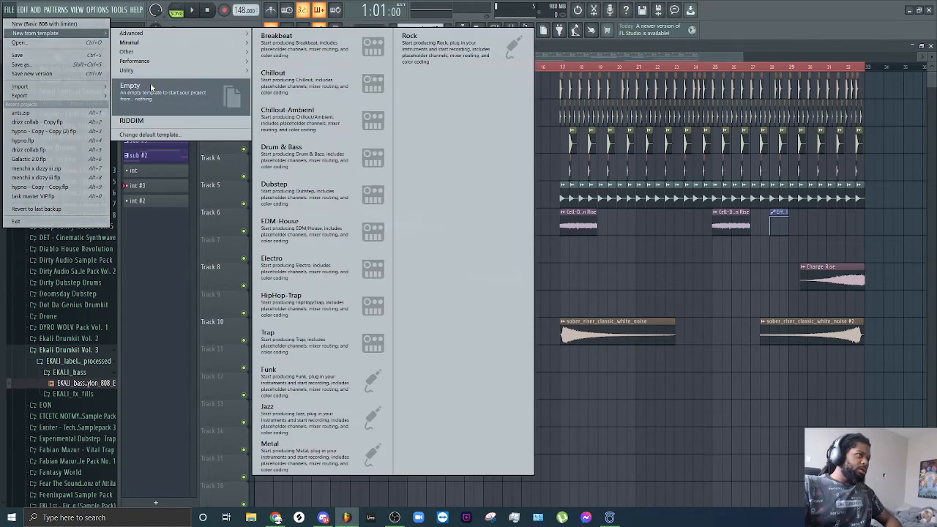
pyautogui.moveTo(131, 33)
pyautogui.click(293, 44)
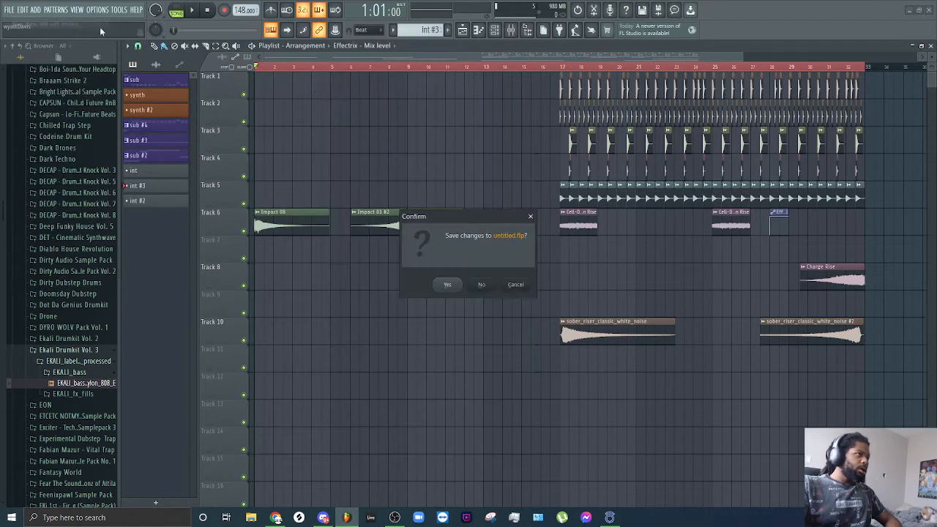
pyautogui.click(484, 285)
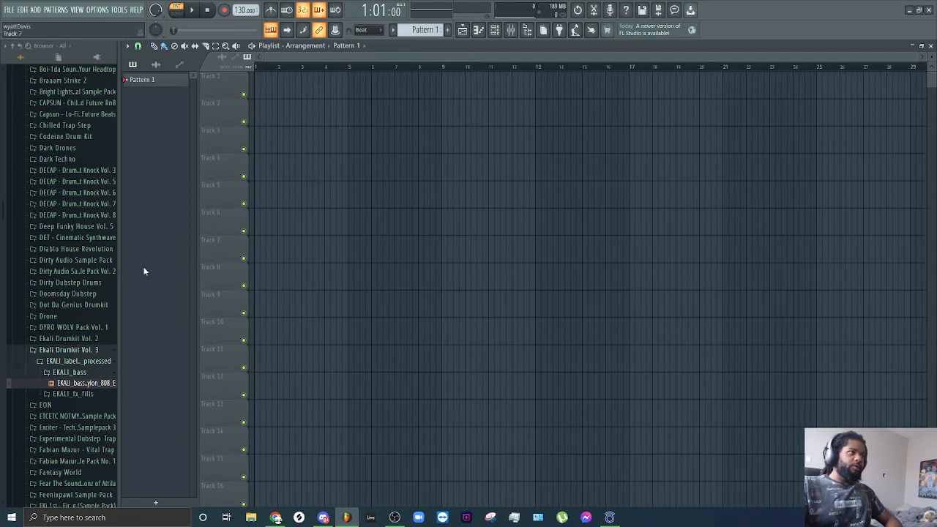
# - Show the channel rack without the mixer and open the 808 Kick channel's sampler settings
pyautogui.click(511, 32)
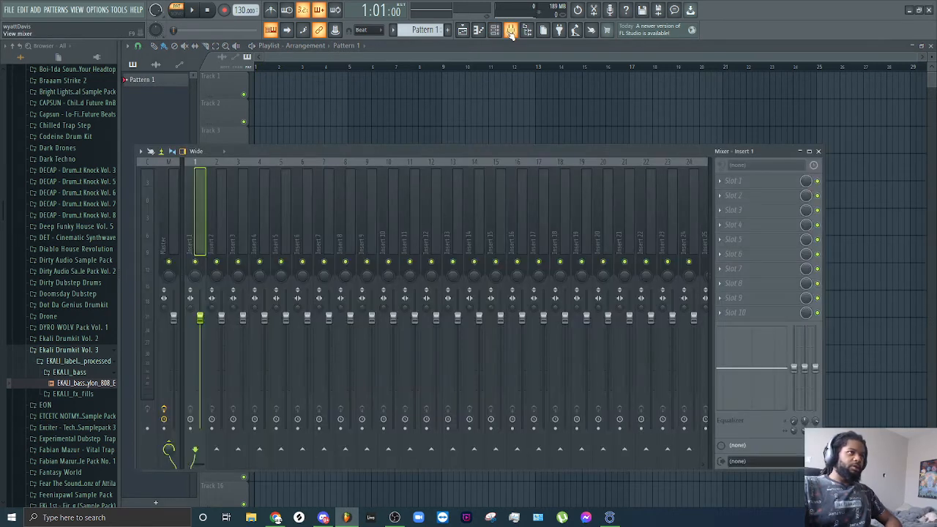
pyautogui.click(495, 30)
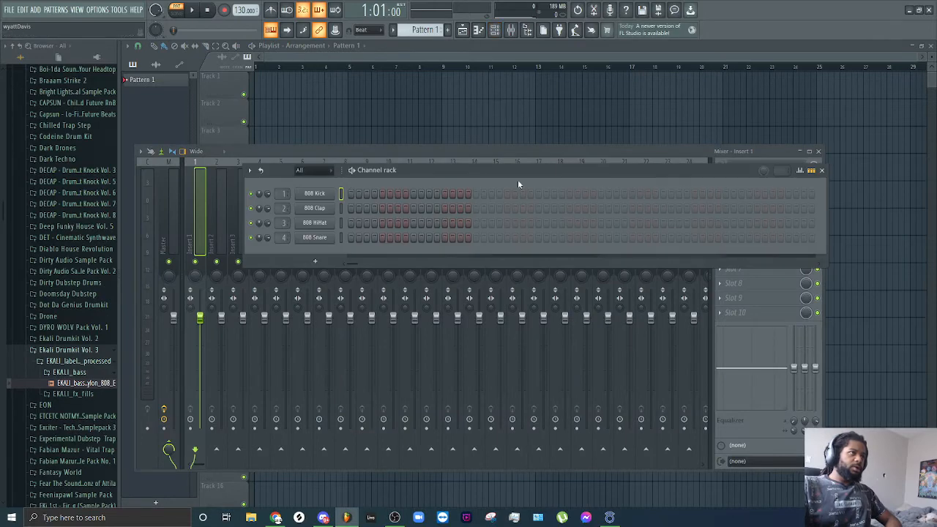
pyautogui.click(819, 151)
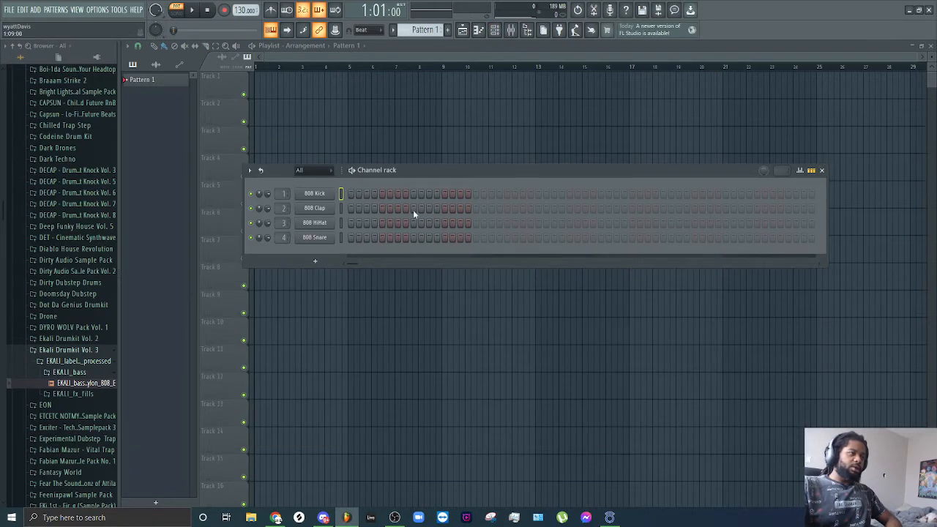
pyautogui.click(329, 195)
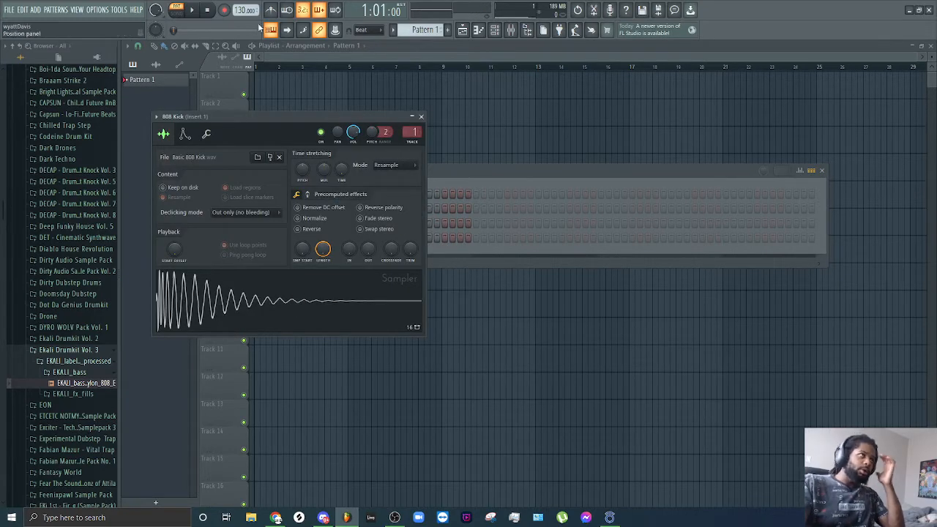
# - Set the audio output device to Headphones (2- Xbox Controller) in the audio settings
pyautogui.click(97, 10)
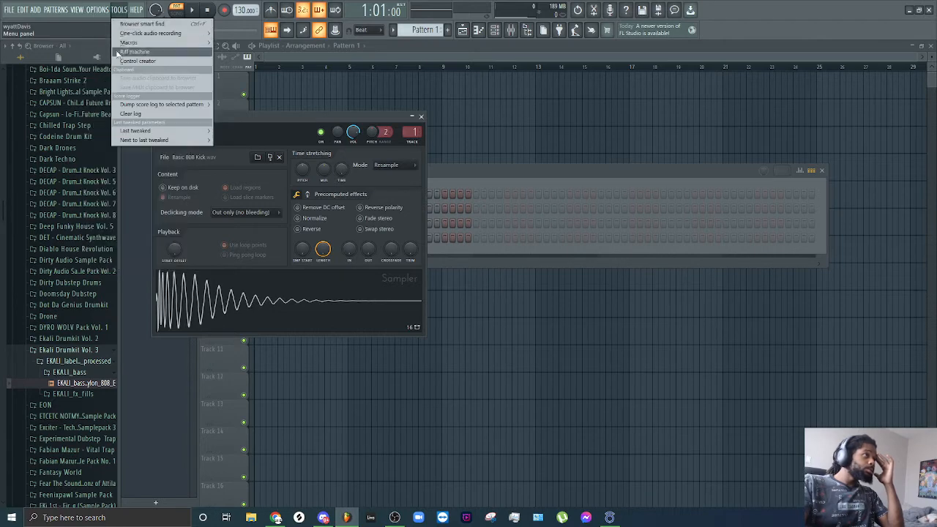
pyautogui.click(112, 41)
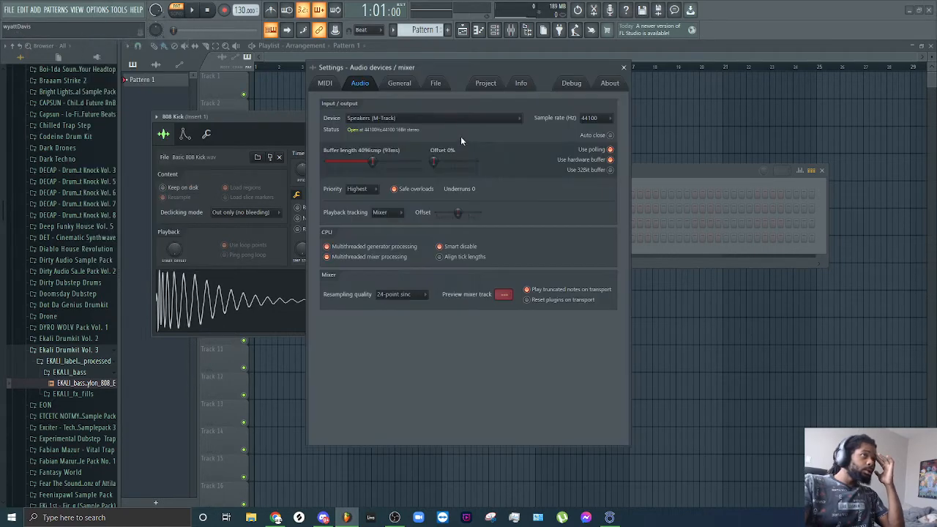
pyautogui.click(445, 123)
pyautogui.click(450, 142)
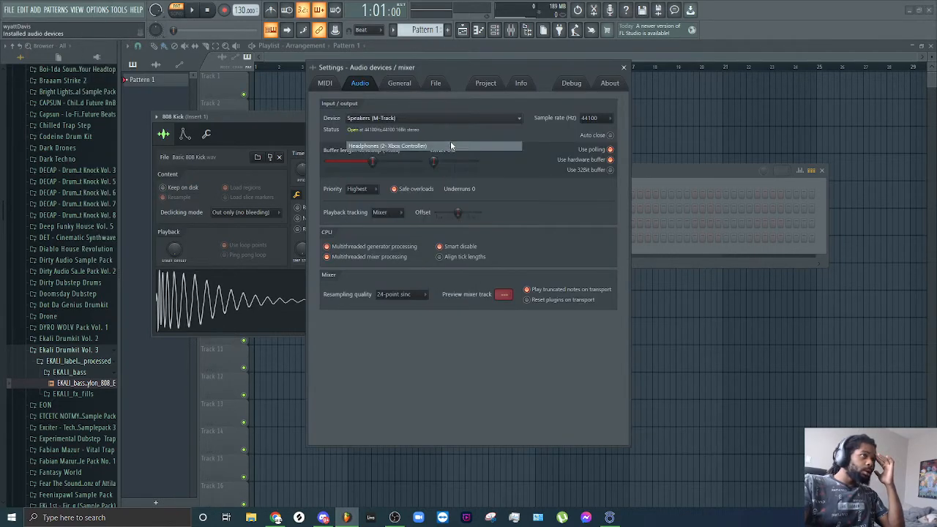
pyautogui.click(623, 67)
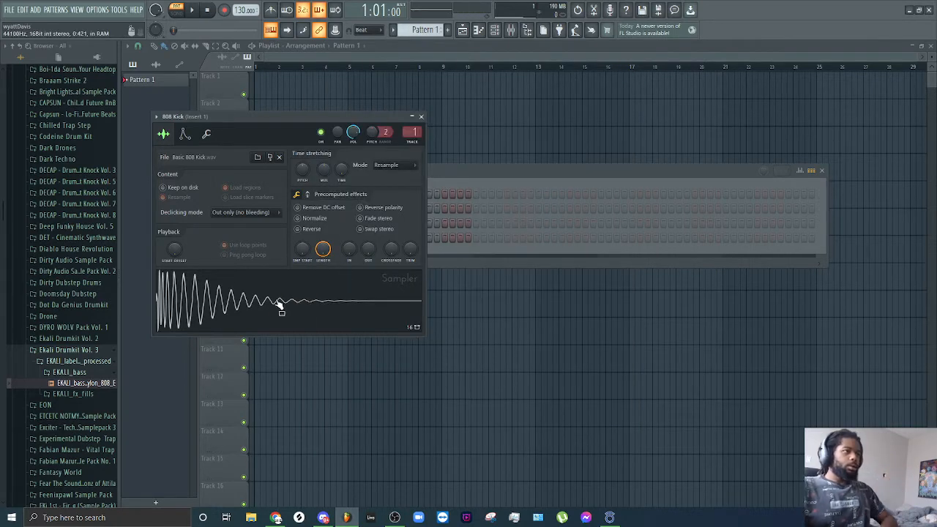
# - Place the 808 Kick sample as an audio clip on Track 1, starting at bar 17
pyautogui.moveTo(242, 304); pyautogui.dragTo(255, 88)
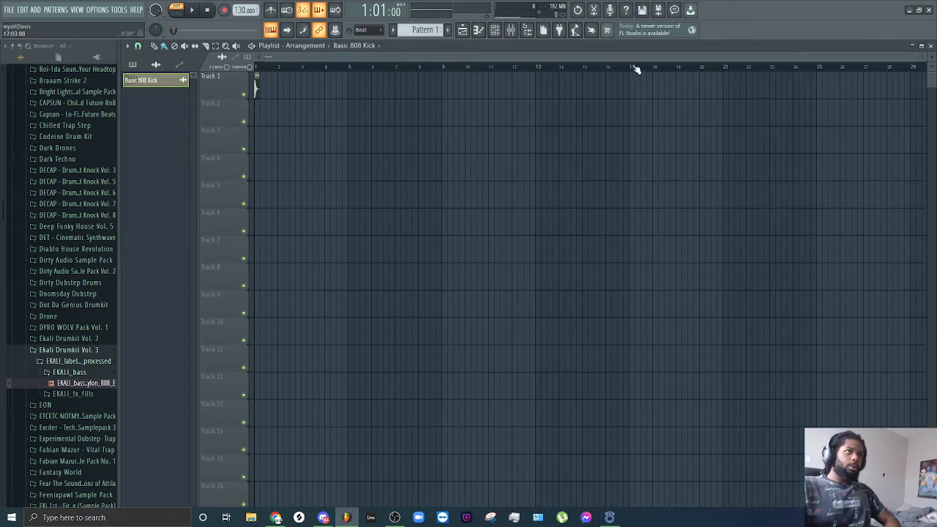
pyautogui.press('space')
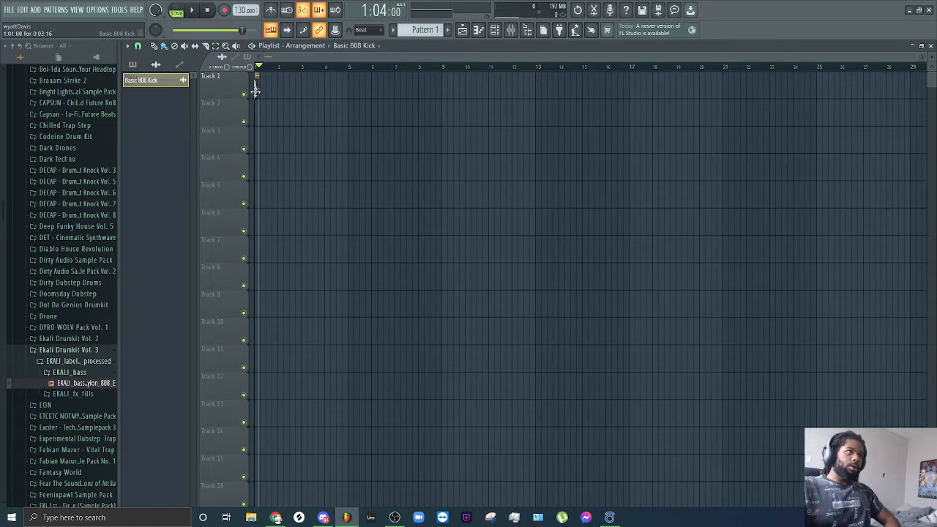
pyautogui.moveTo(256, 88); pyautogui.dragTo(632, 84)
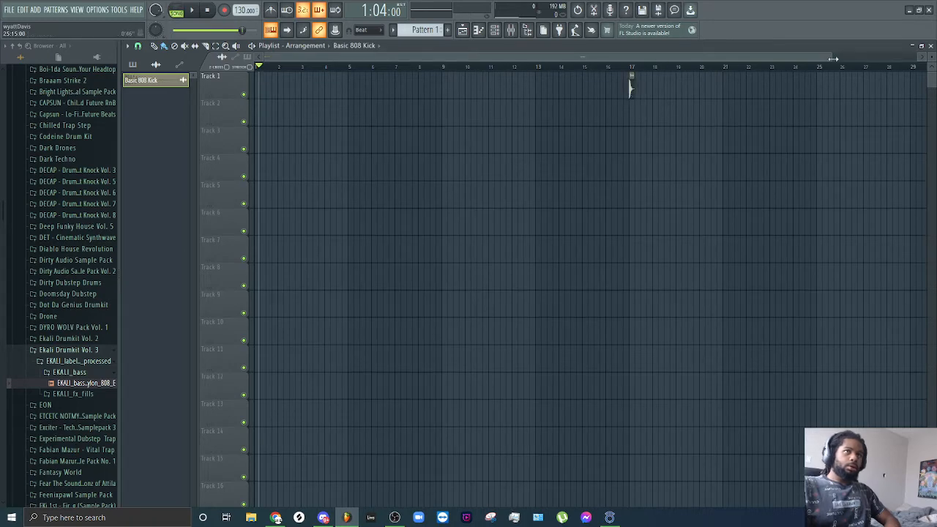
# - Select the kick clip with a half-bar time range and duplicate it three times to fill bars 17 and 18
pyautogui.moveTo(833, 59); pyautogui.dragTo(754, 73)
pyautogui.moveTo(495, 70); pyautogui.dragTo(518, 69)
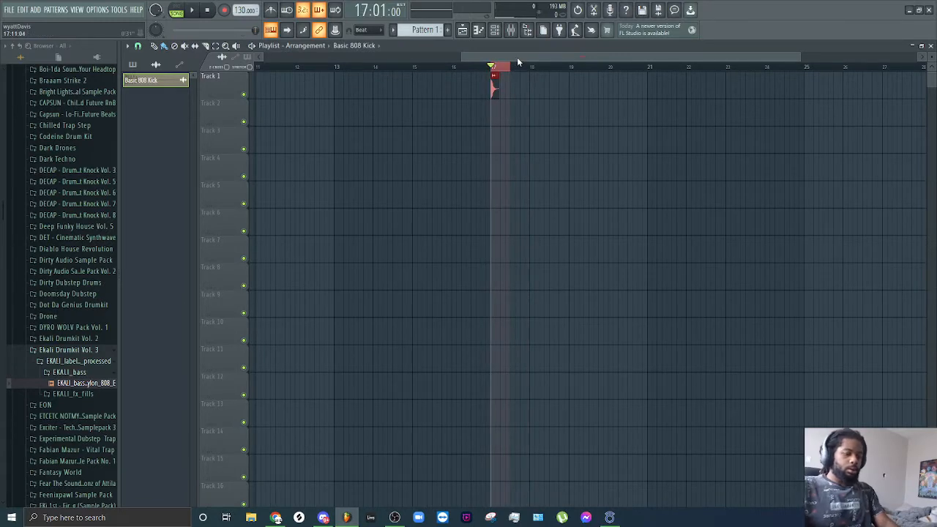
pyautogui.hotkey('ctrl', 'b')
pyautogui.hotkey('ctrl', 'b')
pyautogui.hotkey('ctrl', 'b')
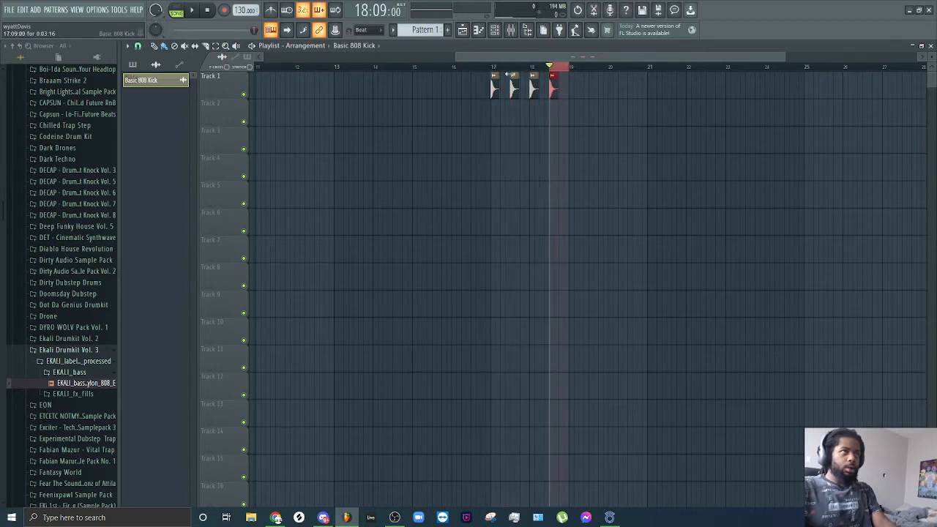
# - Select the four kicks in bars 17 and 18 and duplicate them three times, up to bar 25
pyautogui.moveTo(550, 67); pyautogui.dragTo(496, 67)
pyautogui.moveTo(600, 73); pyautogui.dragTo(498, 139)
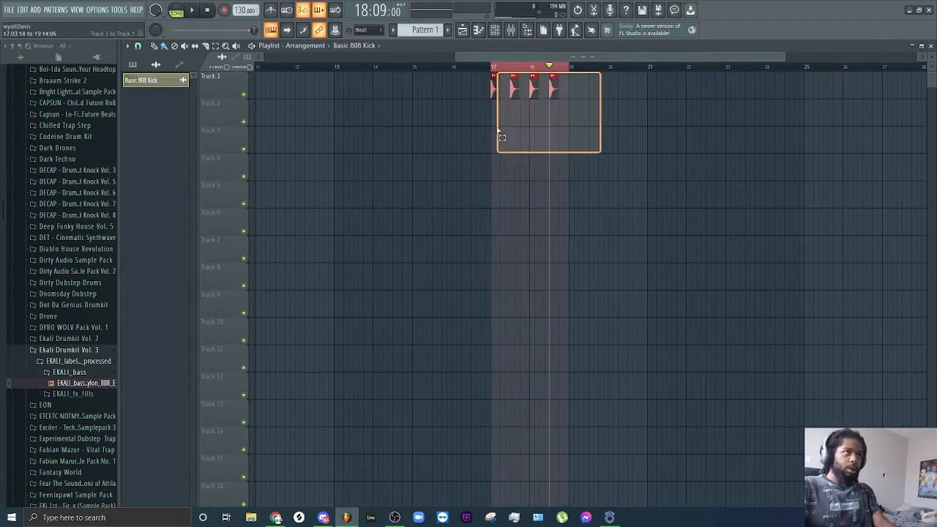
pyautogui.hotkey('ctrl', 'b')
pyautogui.hotkey('ctrl', 'b')
pyautogui.hotkey('ctrl', 'b')
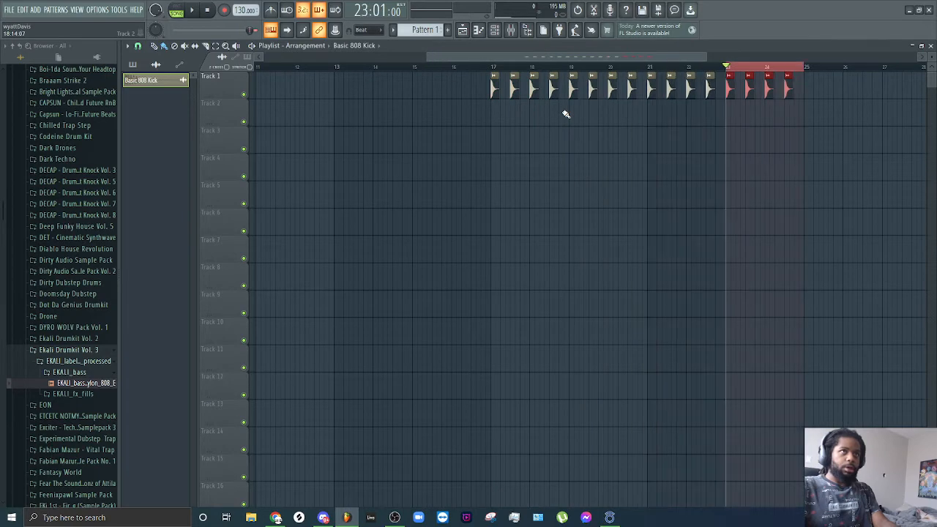
# - Select all the kick clips and duplicate them once to extend the kick pattern to bar 33
pyautogui.hotkey('ctrl', 'a')
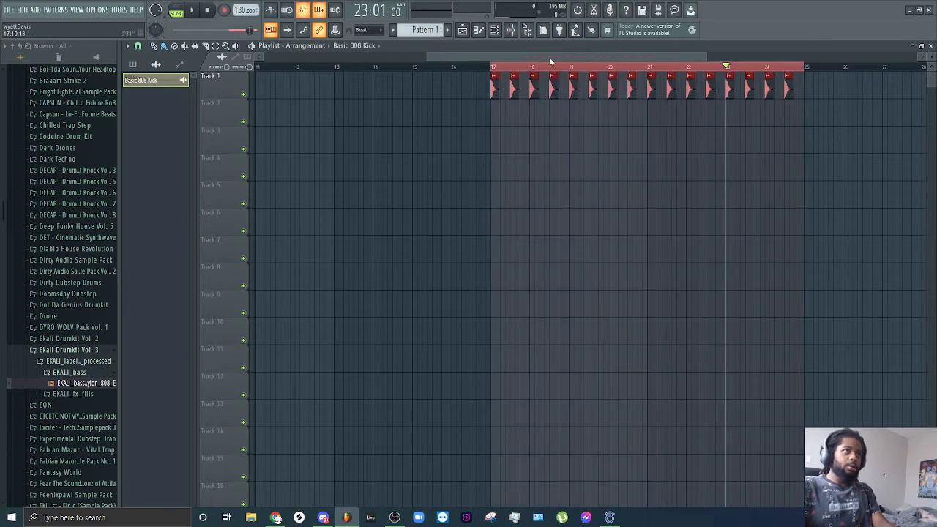
pyautogui.moveTo(707, 54); pyautogui.dragTo(917, 76)
pyautogui.hotkey('ctrl', 'b')
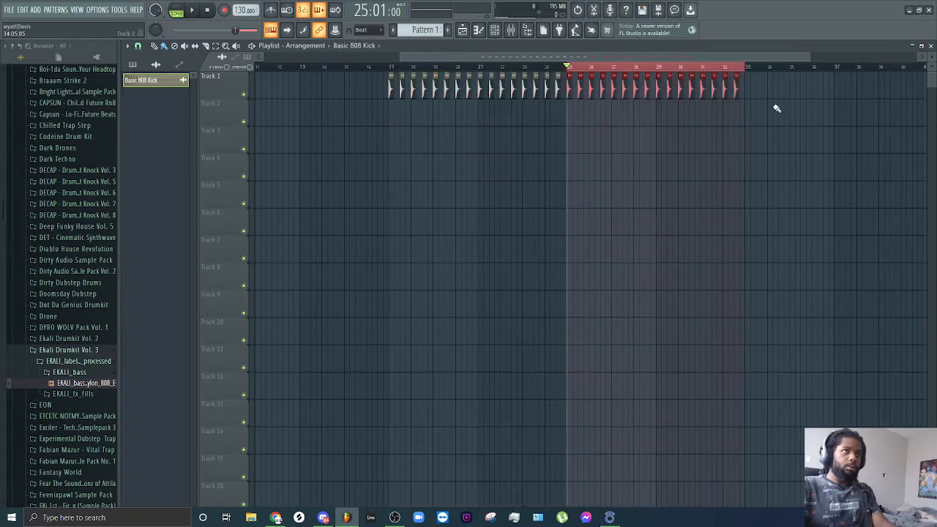
# - Move the song position to the start of bar 17 and clear the time selection
pyautogui.moveTo(627, 58); pyautogui.dragTo(561, 110)
pyautogui.click(525, 69)
pyautogui.click(524, 67)
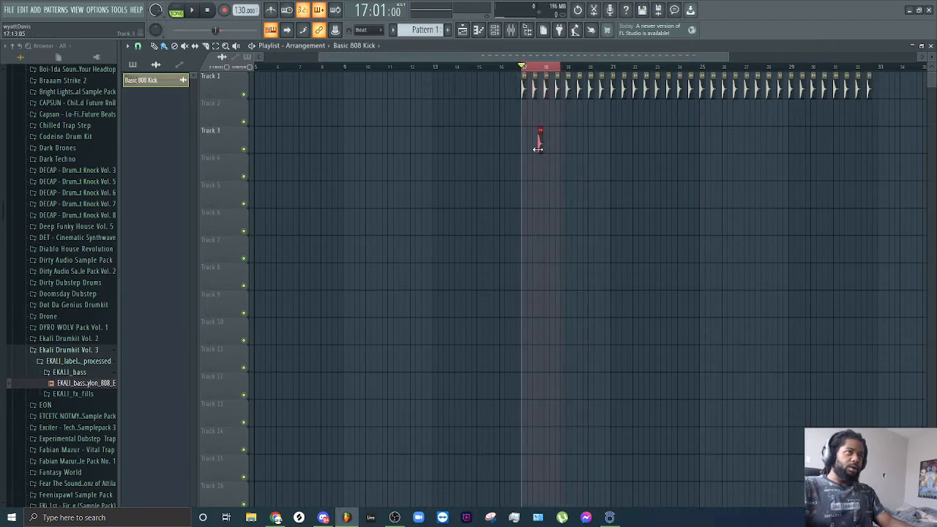
pyautogui.rightClick(529, 69)
# - Open the channel rack and set its channel filter to All
pyautogui.click(496, 31)
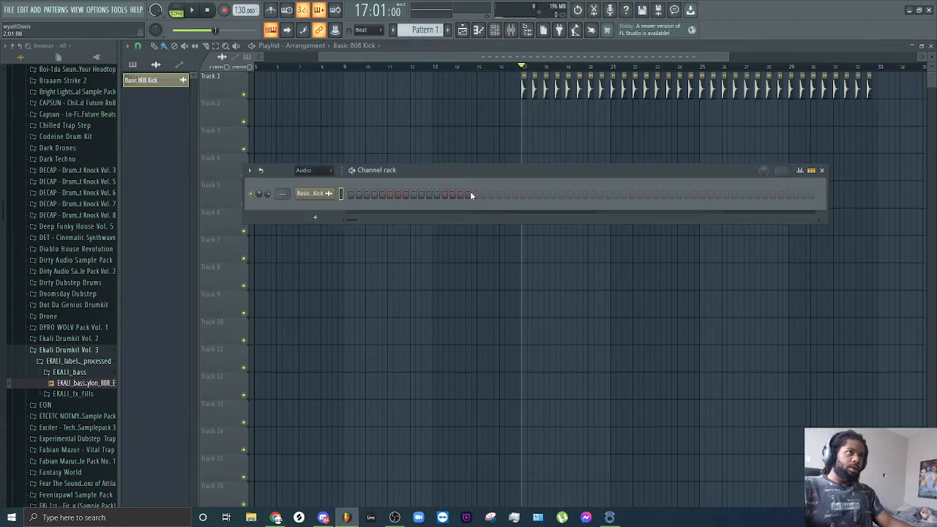
pyautogui.click(307, 170)
pyautogui.click(307, 183)
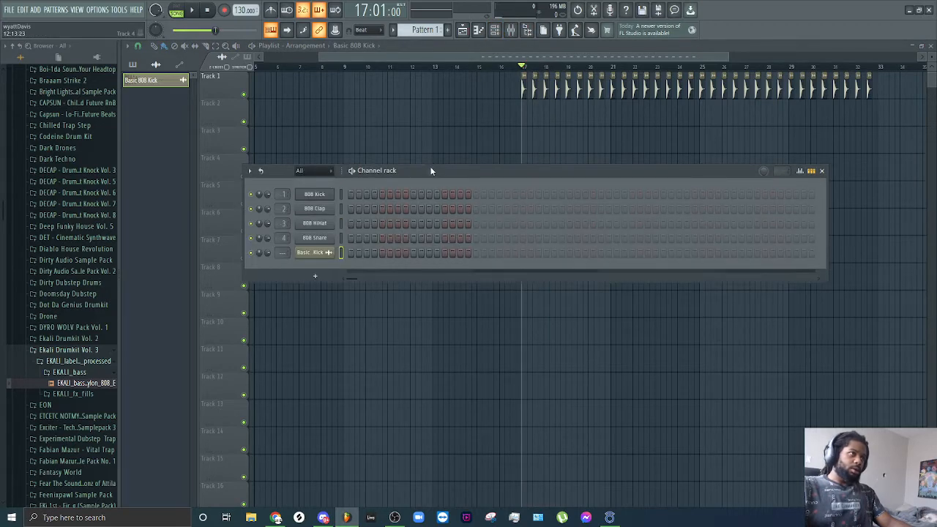
# - Place the 808 Clap sample on Track 2, aligned with the second kick of bar 17
pyautogui.moveTo(430, 171); pyautogui.dragTo(406, 276)
pyautogui.click(293, 314)
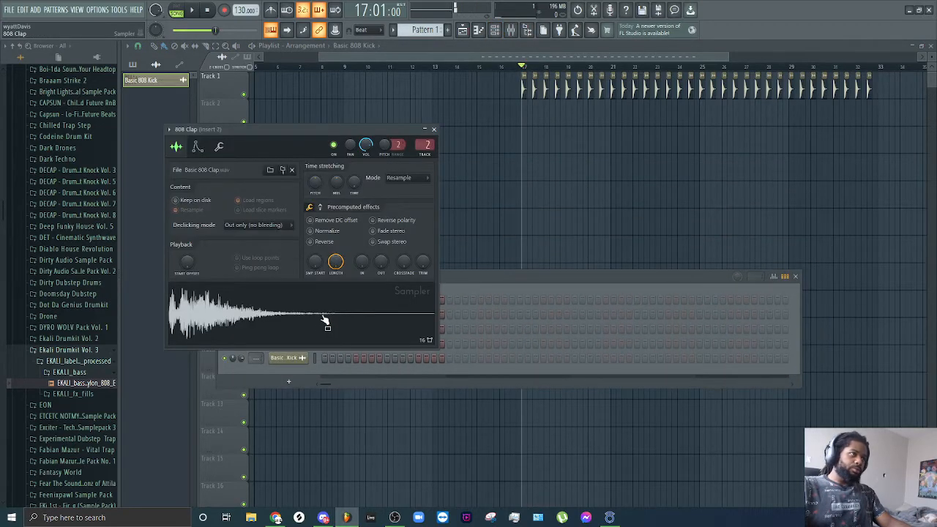
pyautogui.moveTo(326, 321); pyautogui.dragTo(539, 114)
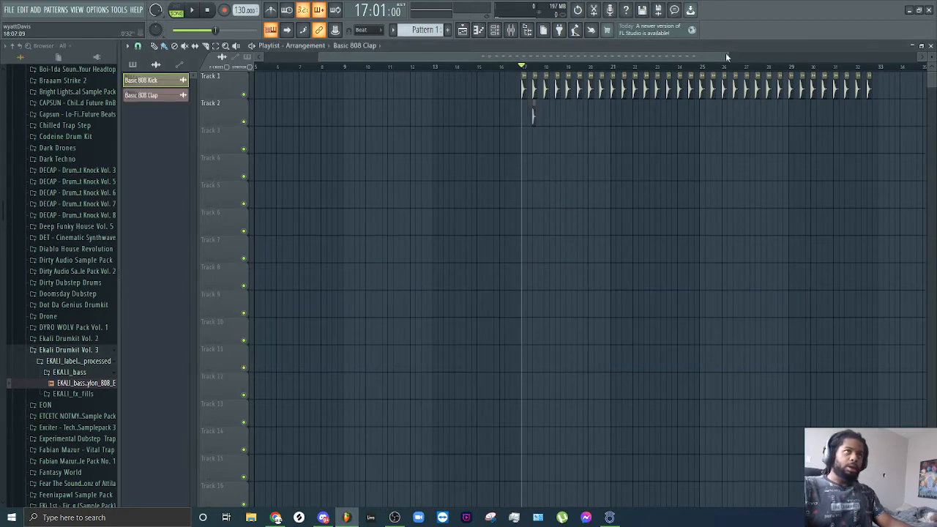
# - Open the Basic 808 Kick clip's channel settings, collapse the Samples folder in the browser, and stop playback
pyautogui.moveTo(727, 55); pyautogui.dragTo(607, 72)
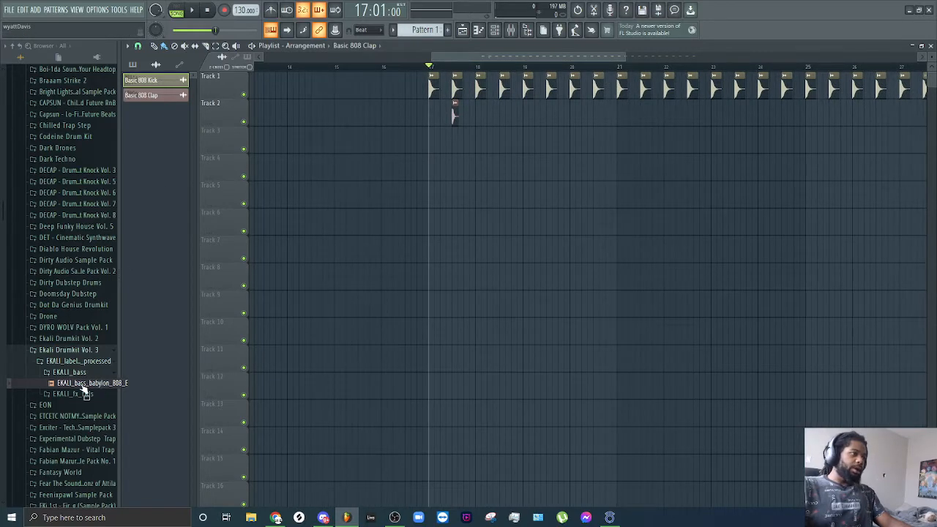
pyautogui.doubleClick(452, 114)
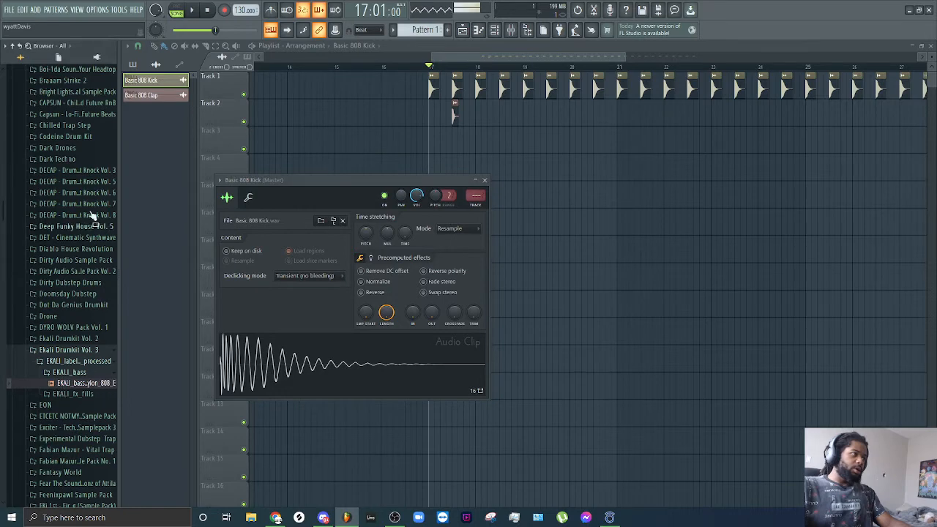
pyautogui.scroll(15, 69, 268)
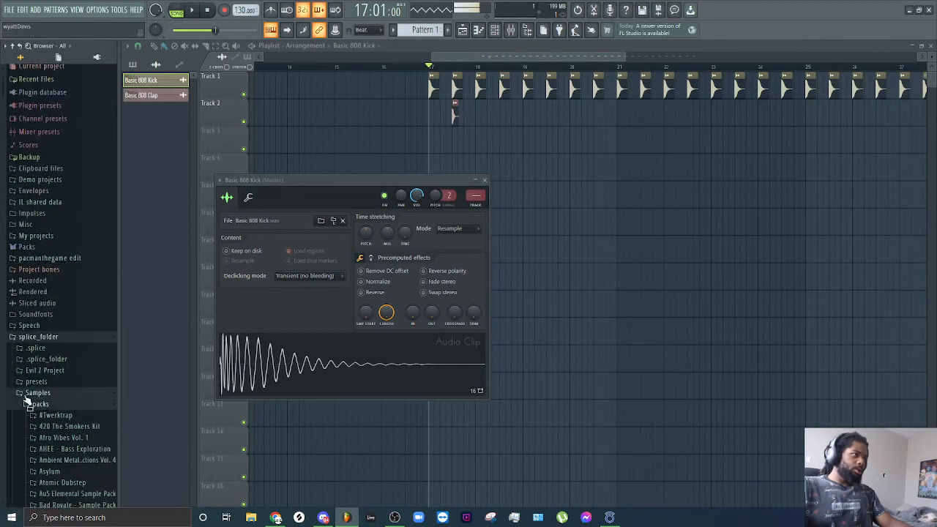
pyautogui.click(24, 395)
pyautogui.click(207, 11)
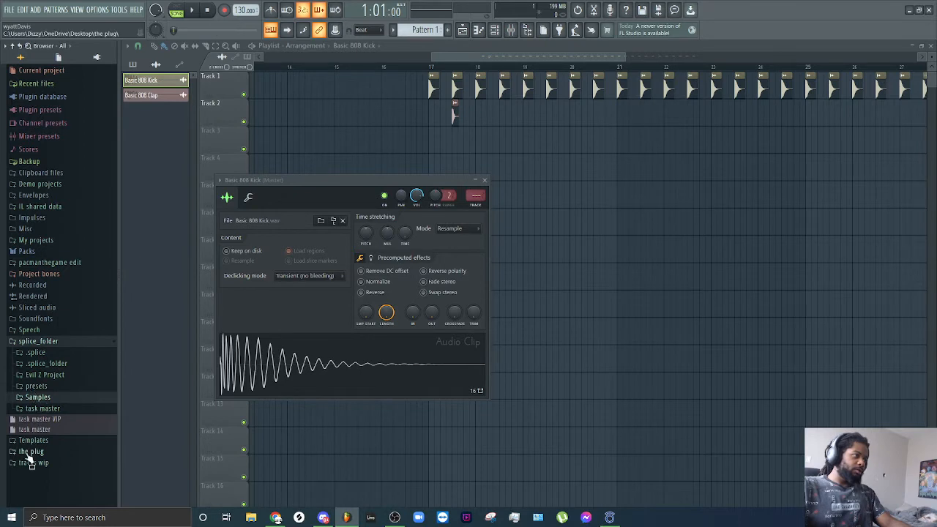
# - Run a smart find for "kick" inside splice_folder
pyautogui.rightClick(60, 341)
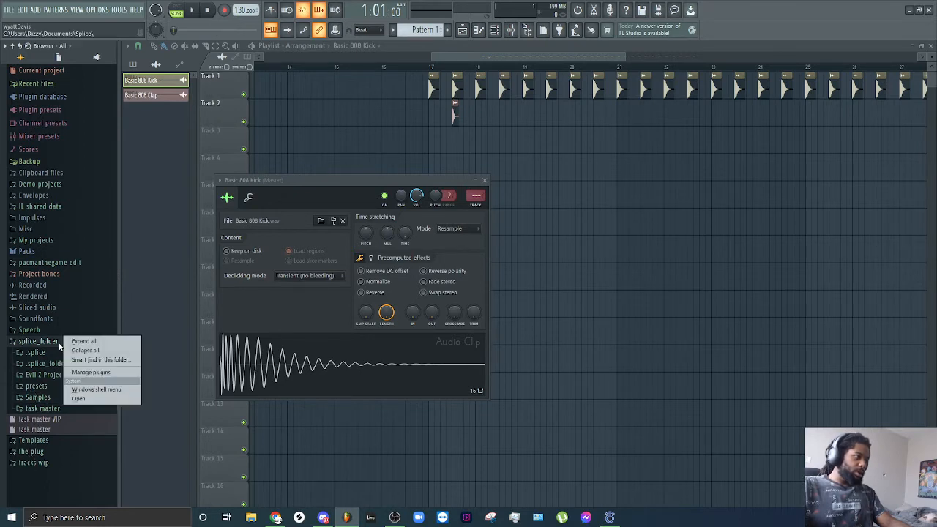
pyautogui.click(90, 362)
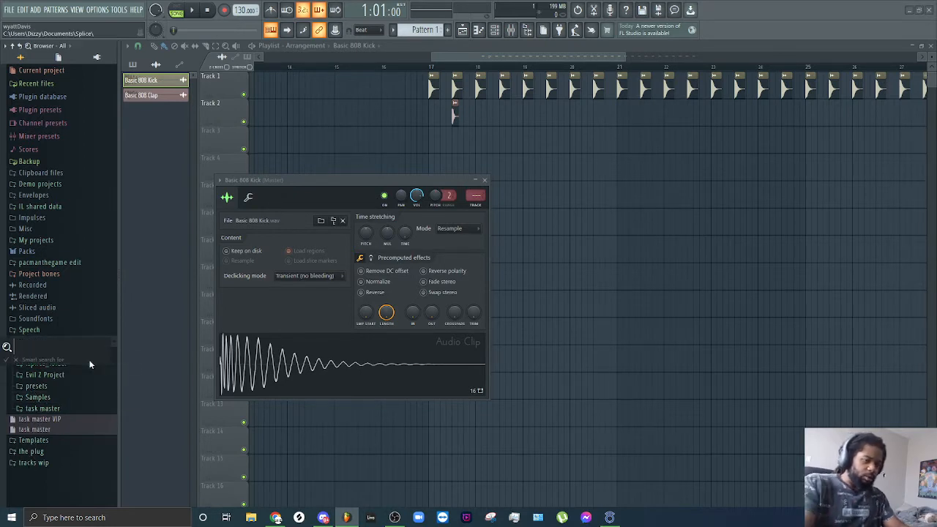
pyautogui.write('kick')
pyautogui.press('Return')
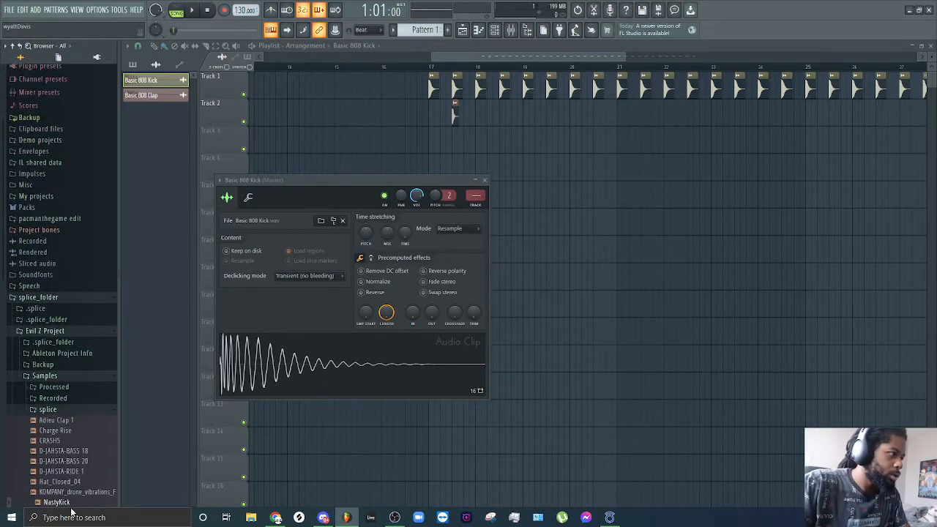
# - Try replacing the Basic 808 Kick sample with NastyKick, undo the replacement, and close the channel settings
pyautogui.moveTo(75, 508); pyautogui.dragTo(306, 375)
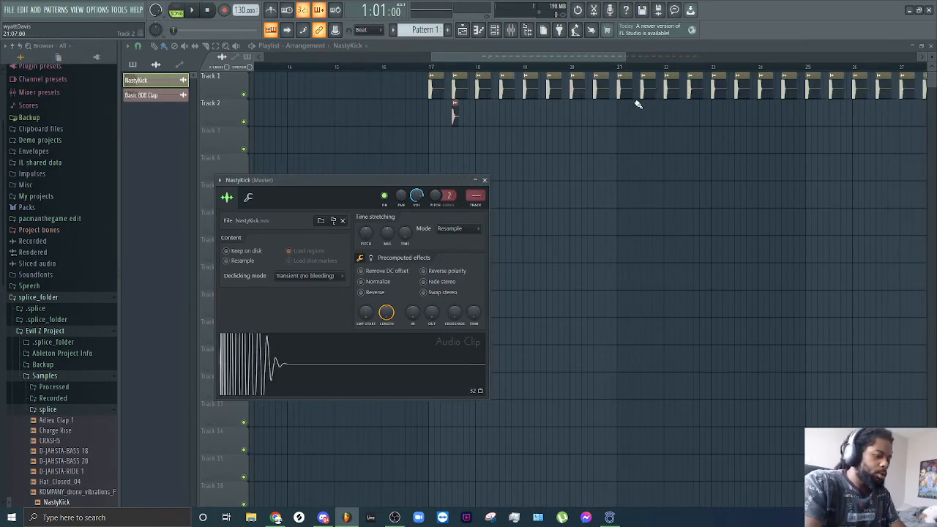
pyautogui.hotkey('ctrl', 'z')
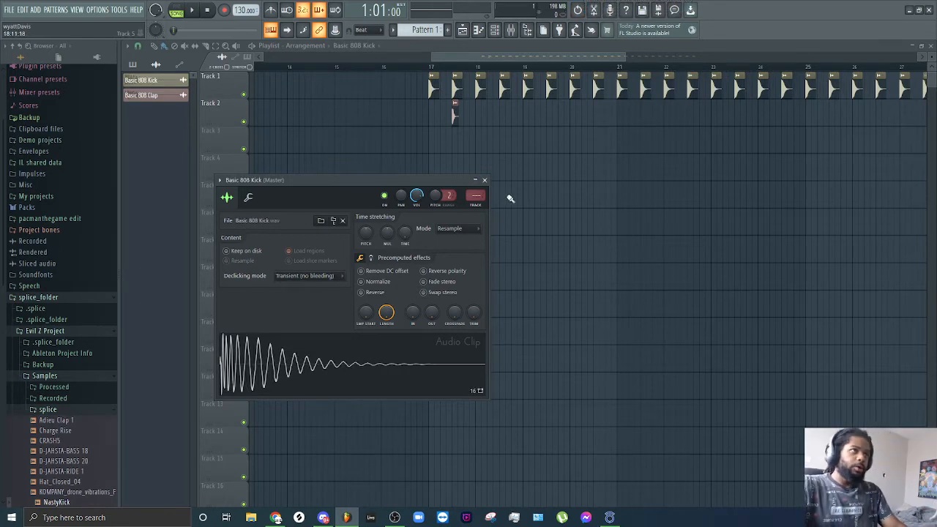
pyautogui.click(485, 181)
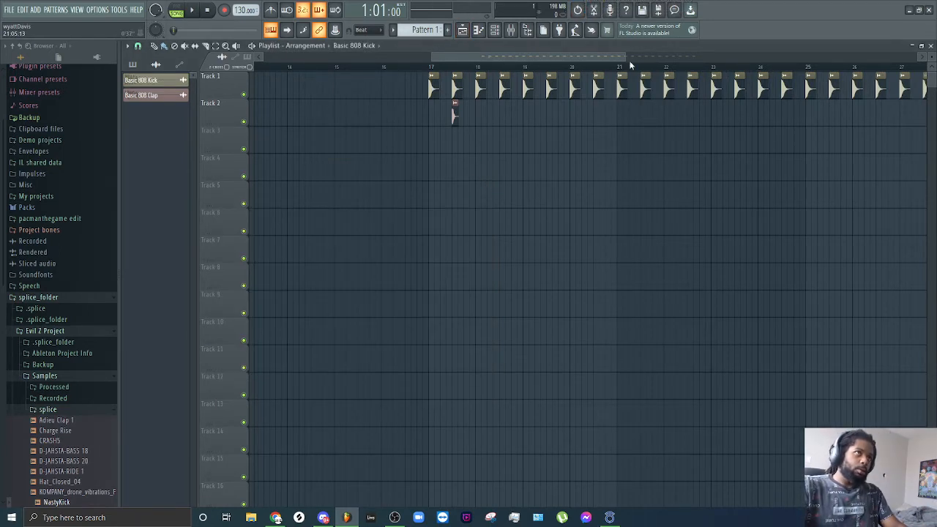
# - Duplicate the bar 17 clap on Track 2 into every bar up to bar 32, deleting the surplus copy in bar 33
pyautogui.moveTo(623, 58); pyautogui.dragTo(696, 58)
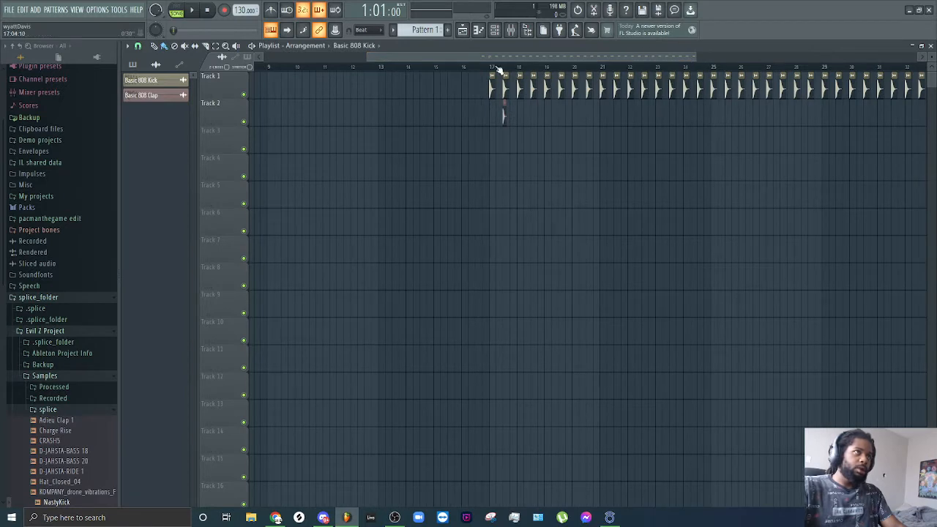
pyautogui.moveTo(493, 73); pyautogui.dragTo(515, 71)
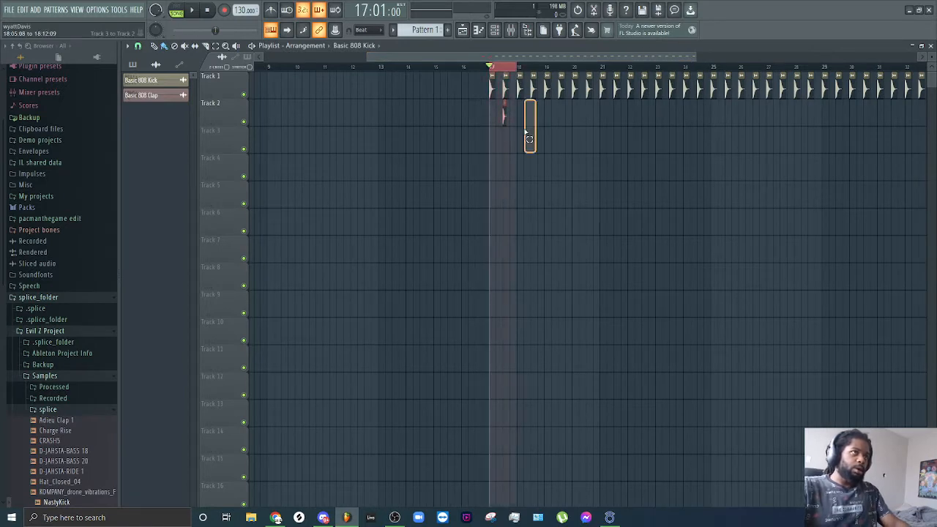
pyautogui.hotkey('ctrl', 'b')
pyautogui.hotkey('ctrl', 'b')
pyautogui.hotkey('ctrl', 'b')
pyautogui.hotkey('ctrl', 'b')
pyautogui.hotkey('ctrl', 'b')
pyautogui.hotkey('ctrl', 'b')
pyautogui.hotkey('ctrl', 'b')
pyautogui.hotkey('ctrl', 'b')
pyautogui.hotkey('ctrl', 'b')
pyautogui.hotkey('ctrl', 'b')
pyautogui.hotkey('ctrl', 'b')
pyautogui.hotkey('ctrl', 'b')
pyautogui.hotkey('ctrl', 'b')
pyautogui.hotkey('ctrl', 'b')
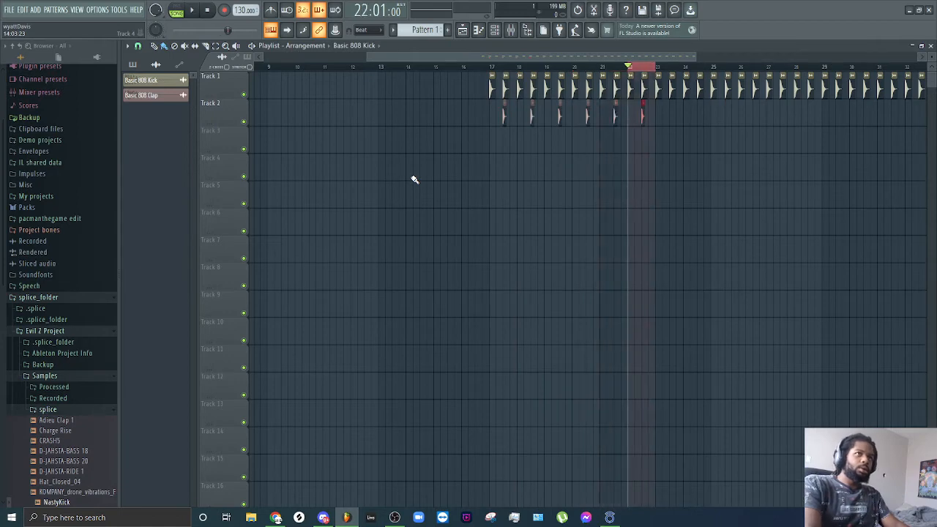
pyautogui.hotkey('ctrl', 'b')
pyautogui.hotkey('ctrl', 'b')
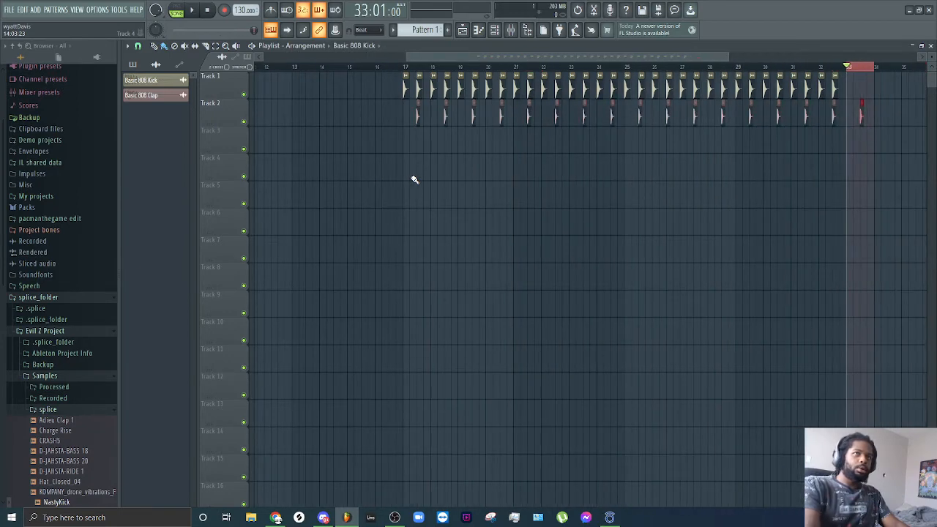
pyautogui.rightClick(862, 116)
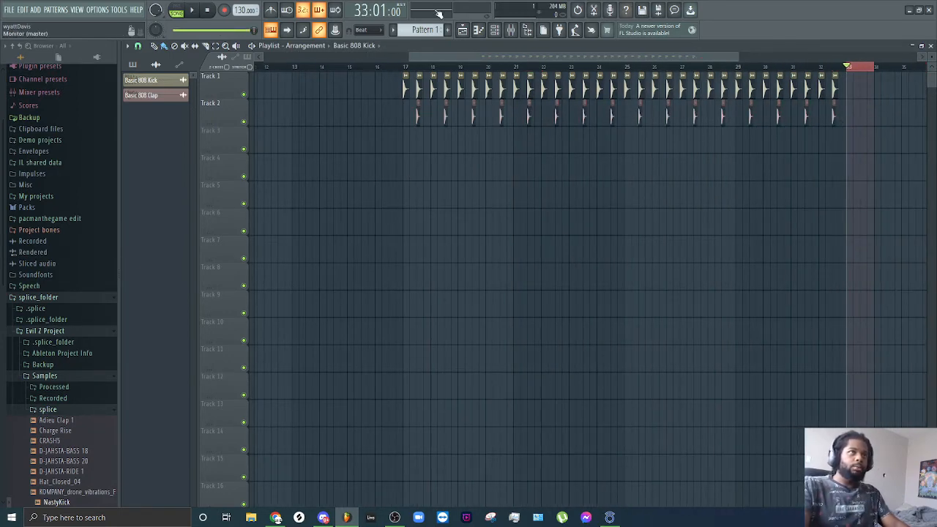
# - Play the kick and clap pattern from the start of bar 17 and set the tempo to 145 BPM
pyautogui.keyDown('ctrl'); pyautogui.click(406, 68); pyautogui.keyUp('ctrl')
pyautogui.press('space')
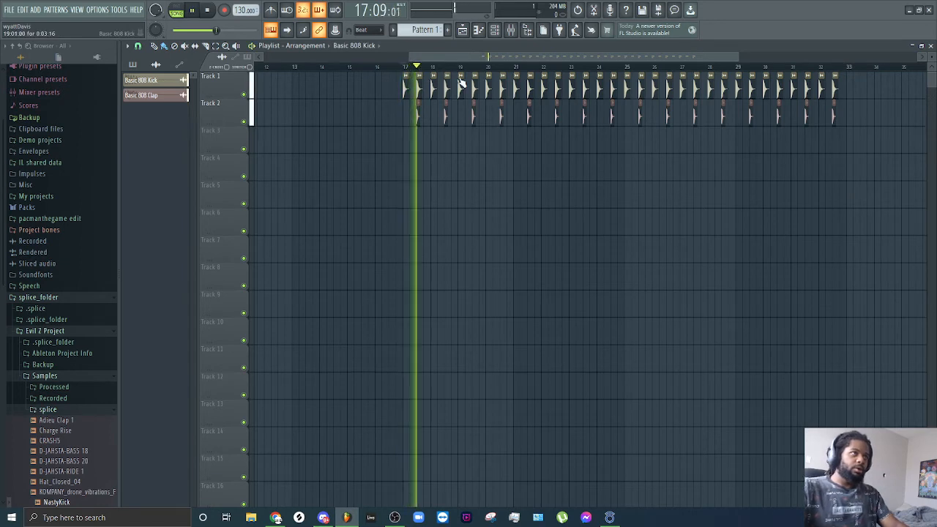
pyautogui.press('space')
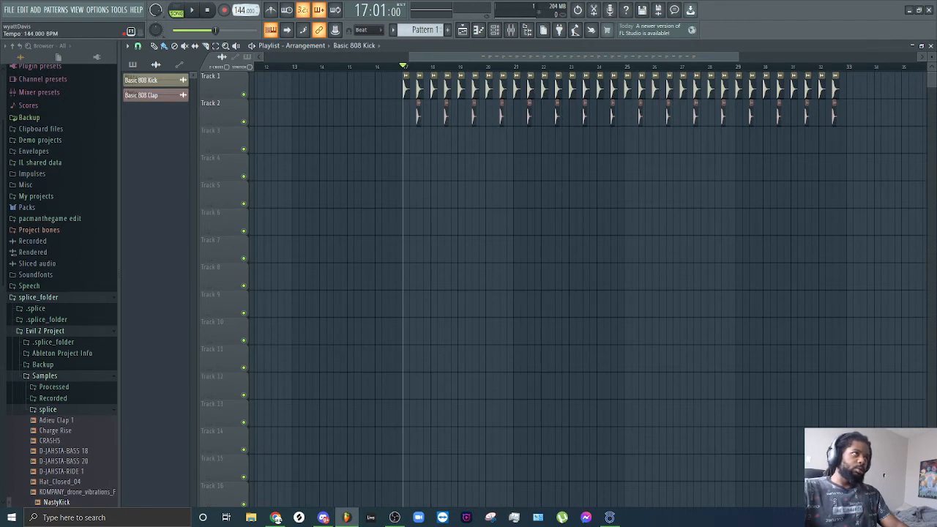
pyautogui.press('space')
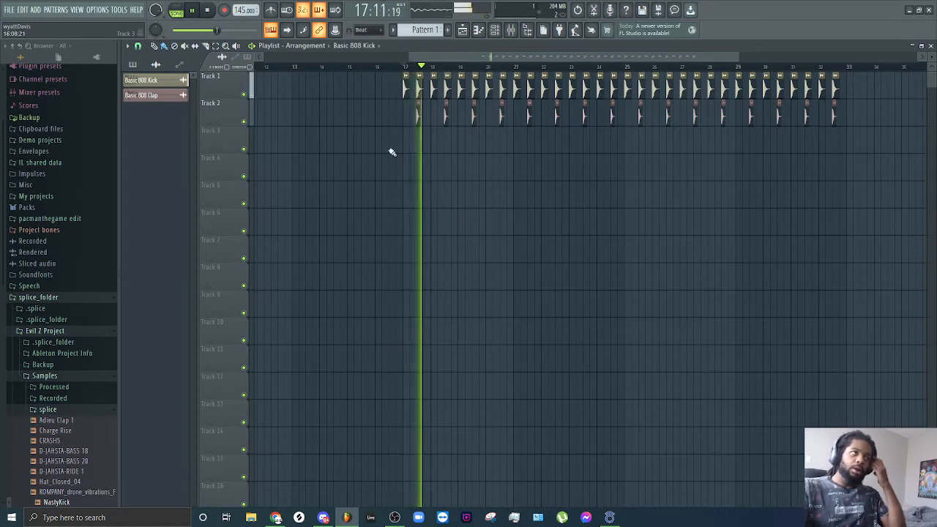
pyautogui.press('space')
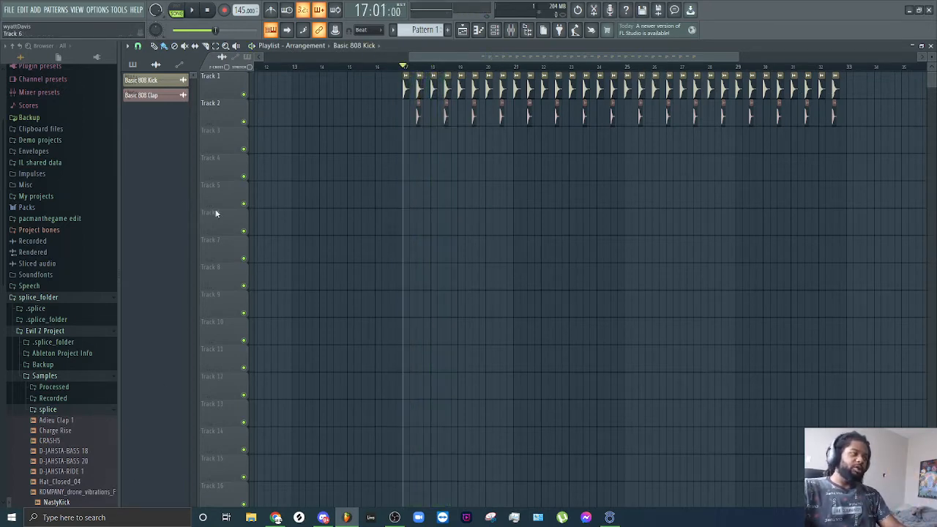
# - Show all channels in the channel rack and place the 808 HiHat sample on Track 3 at the start of bar 17
pyautogui.scroll(-2, 74, 442)
pyautogui.scroll(2, 83, 432)
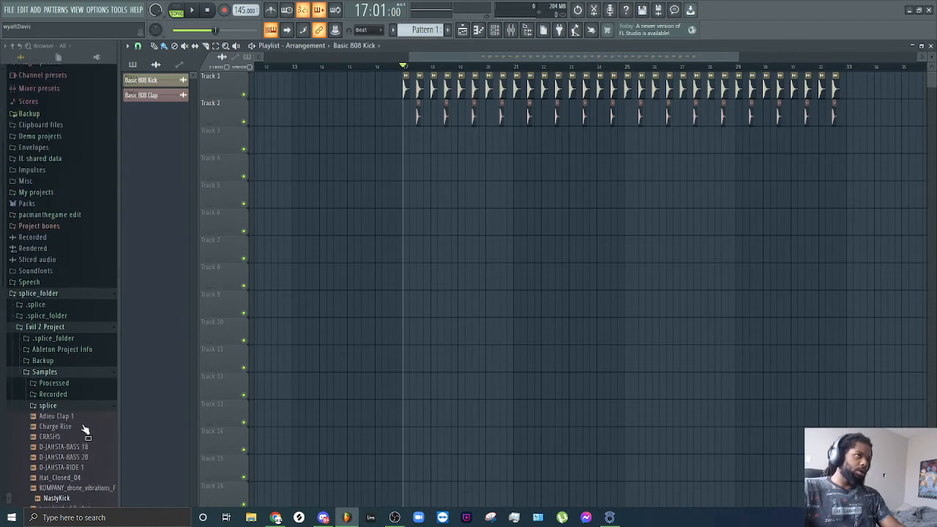
pyautogui.click(495, 33)
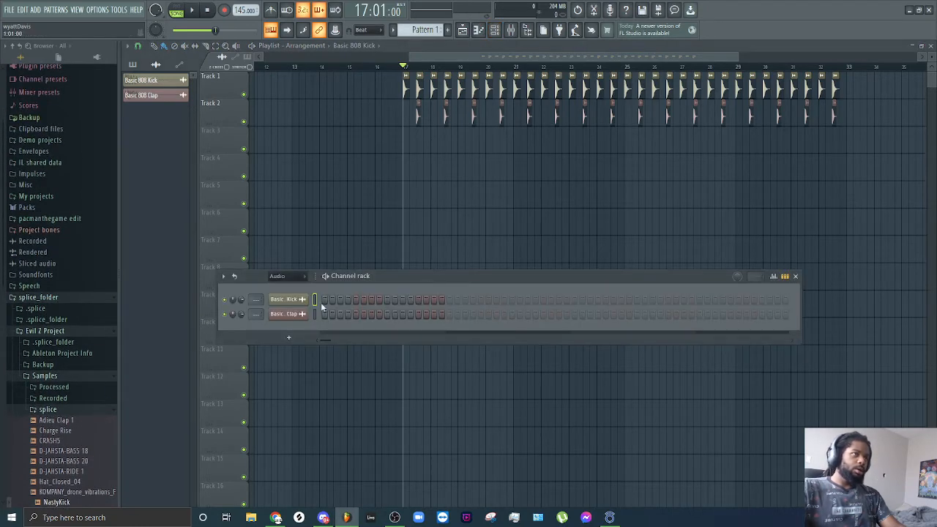
pyautogui.click(277, 276)
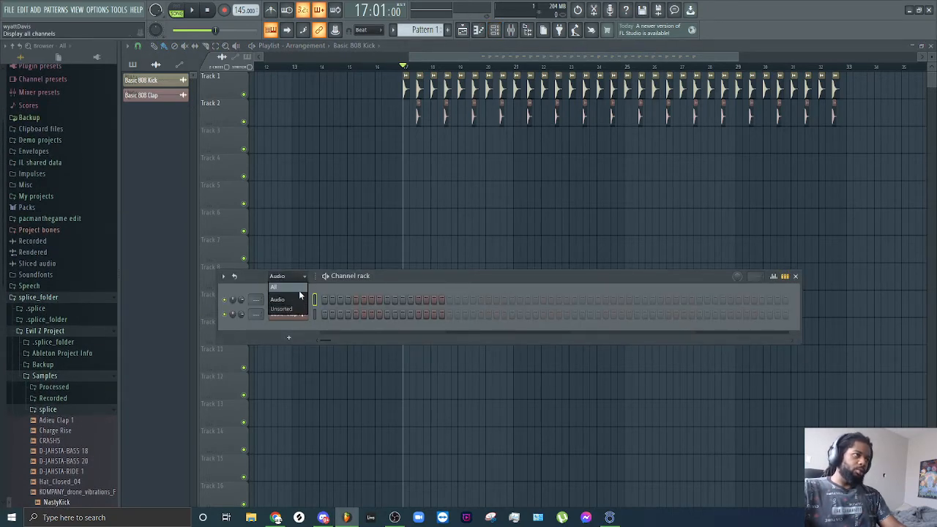
pyautogui.click(279, 287)
pyautogui.click(299, 330)
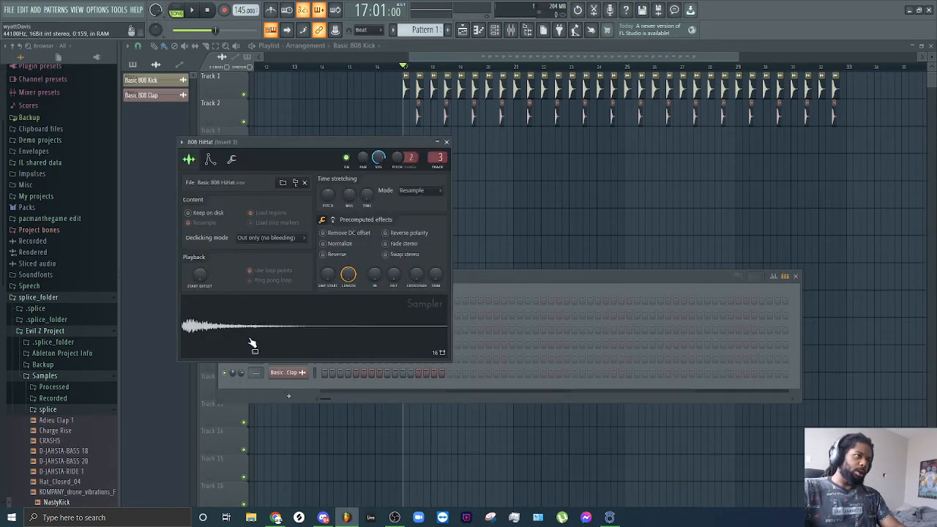
pyautogui.moveTo(251, 344); pyautogui.dragTo(405, 139)
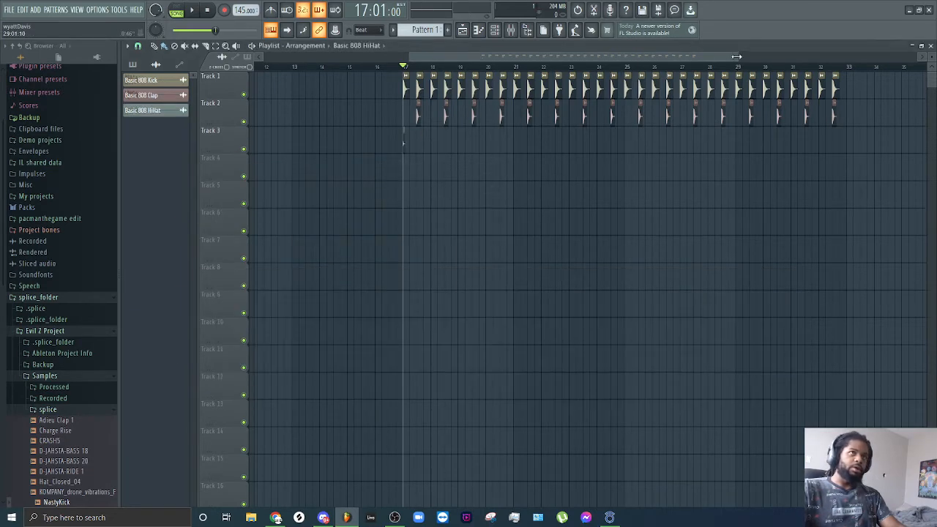
# - Duplicate the hi-hat three times at half the kick spacing to fill bar 17 with four evenly spaced hits
pyautogui.moveTo(737, 56); pyautogui.dragTo(547, 59)
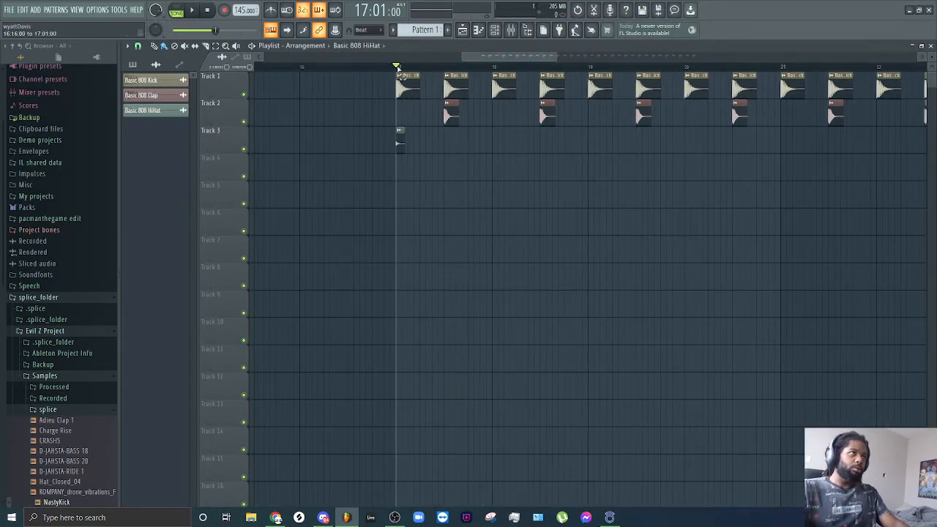
pyautogui.moveTo(400, 72); pyautogui.dragTo(425, 76)
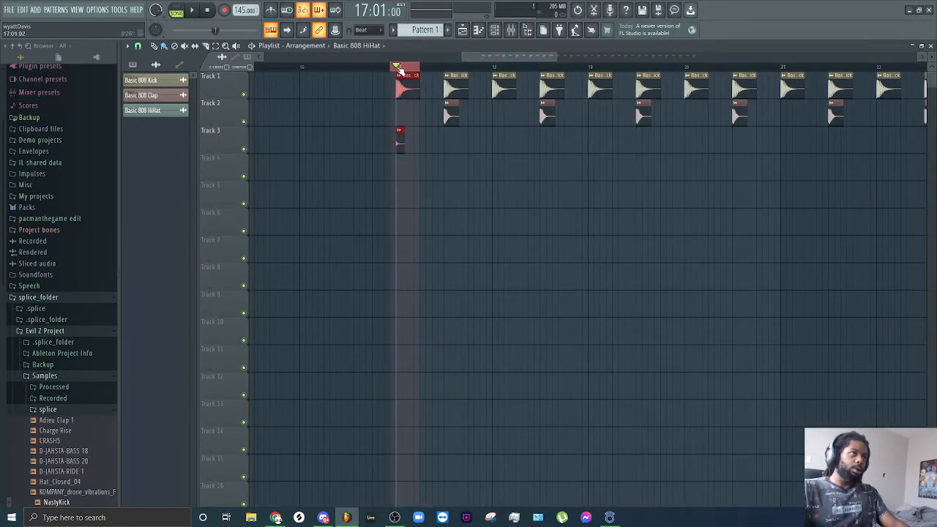
pyautogui.click(432, 139)
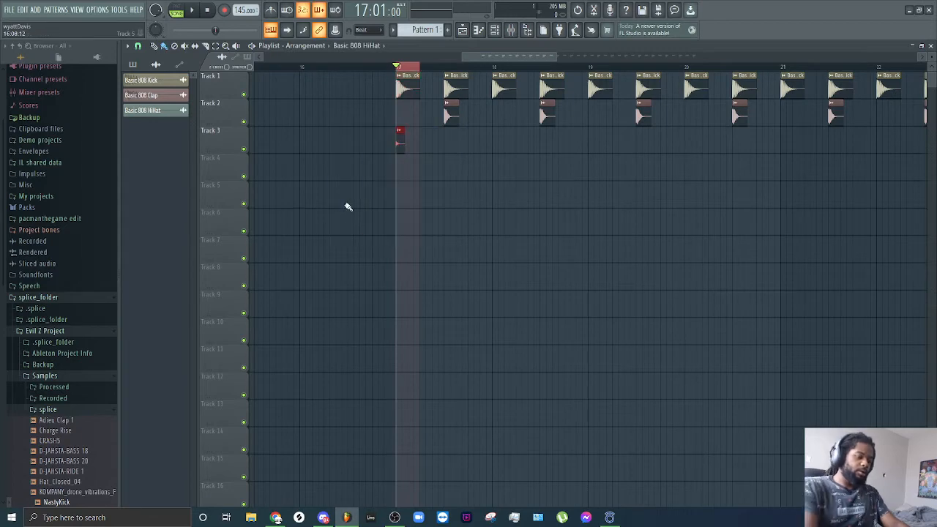
pyautogui.hotkey('ctrl', 'b')
pyautogui.hotkey('ctrl', 'b')
pyautogui.hotkey('ctrl', 'b')
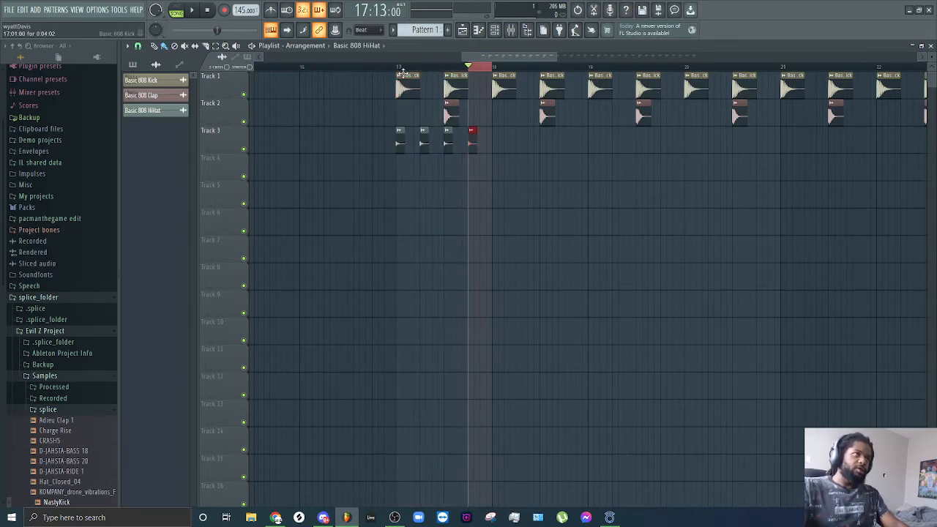
# - Duplicate bar 17's four hi-hats three times to fill Track 3 through bar 20
pyautogui.click(399, 68)
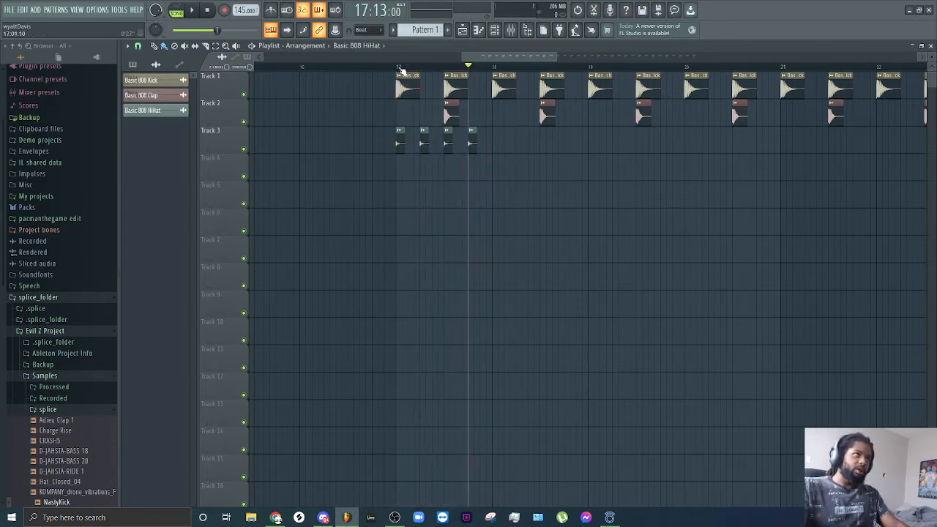
pyautogui.moveTo(400, 68); pyautogui.dragTo(498, 82)
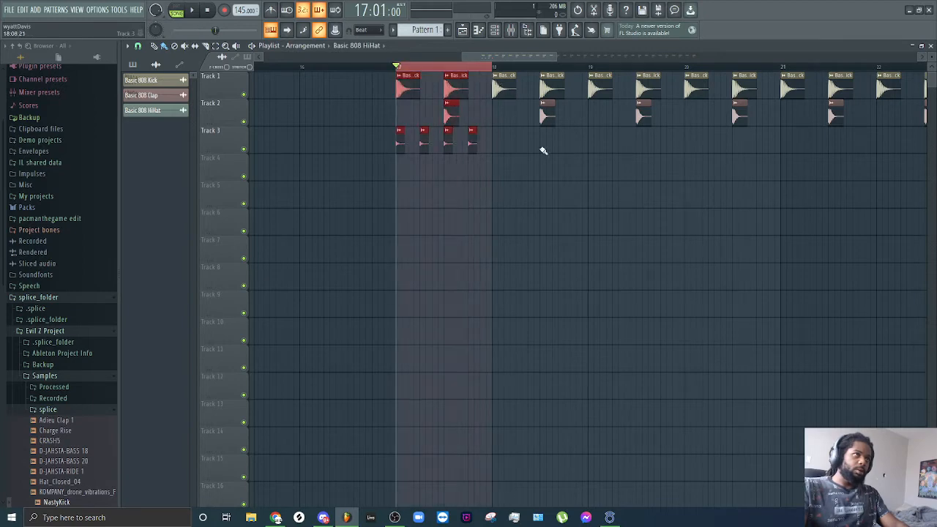
pyautogui.hotkey('ctrl', 'b')
pyautogui.hotkey('ctrl', 'b')
pyautogui.hotkey('ctrl', 'b')
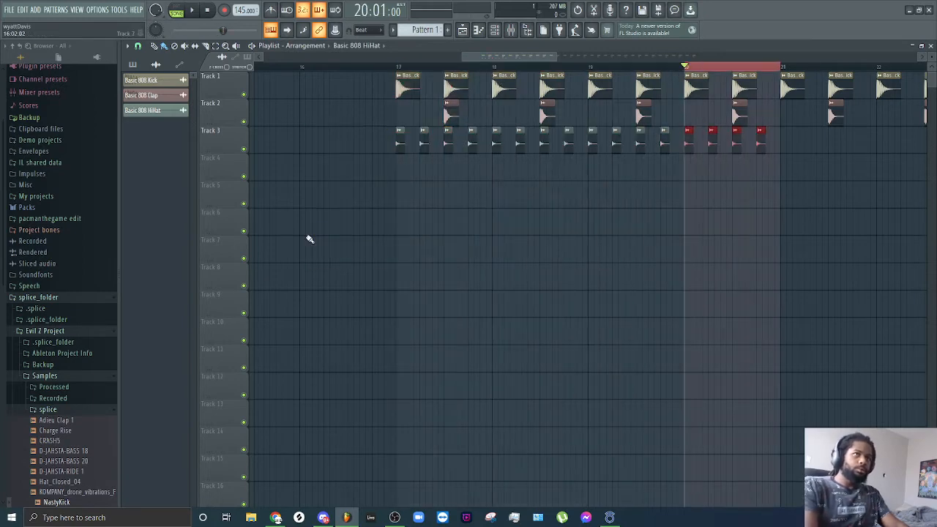
# - Duplicate Track 3's hi-hats from bars 17–20 three times, leaving out the kicks and claps, to fill the track through bar 32
pyautogui.keyDown('shift'); pyautogui.click(402, 67); pyautogui.keyUp('shift')
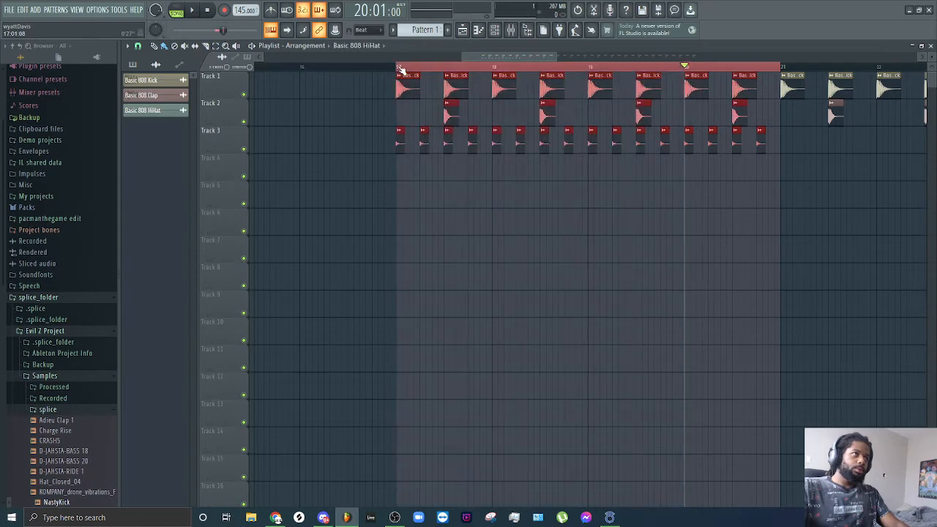
pyautogui.moveTo(812, 154); pyautogui.dragTo(331, 252)
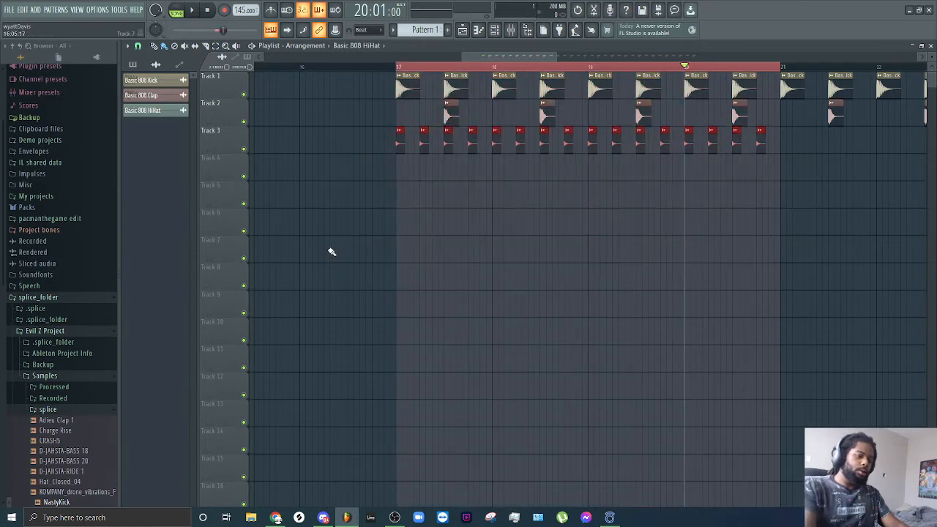
pyautogui.hotkey('ctrl', 'b')
pyautogui.hotkey('ctrl', 'b')
pyautogui.hotkey('ctrl', 'b')
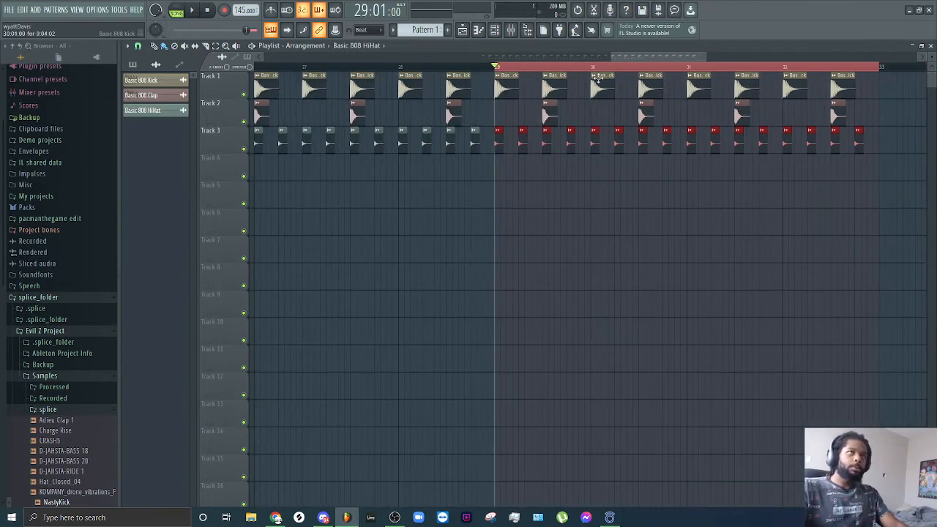
# - Play the combined kick, clap and hi-hat pattern from the start of bar 17
pyautogui.moveTo(612, 61); pyautogui.dragTo(341, 79)
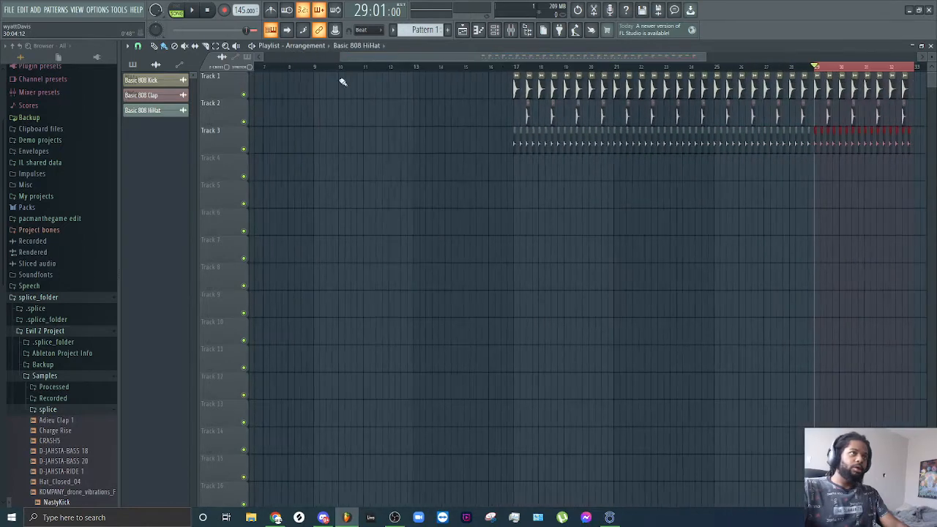
pyautogui.click(517, 73)
pyautogui.press('space')
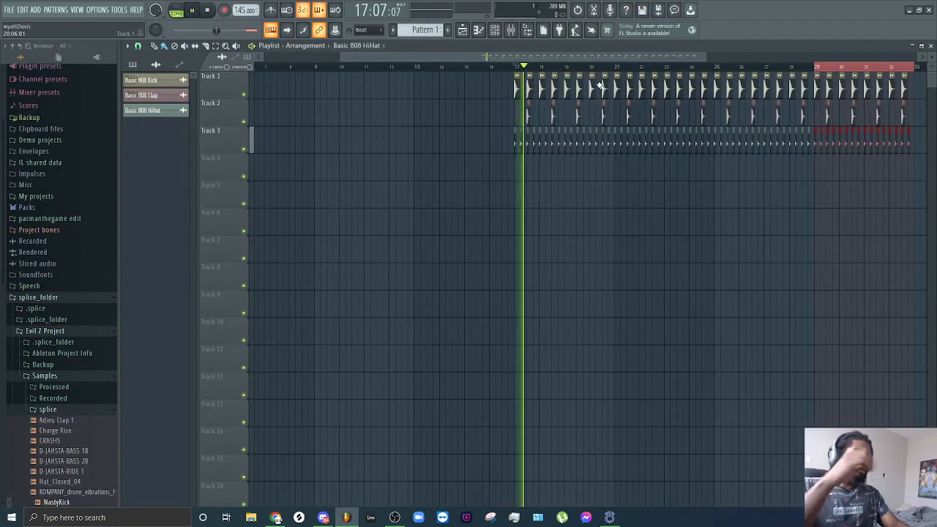
pyautogui.press('space')
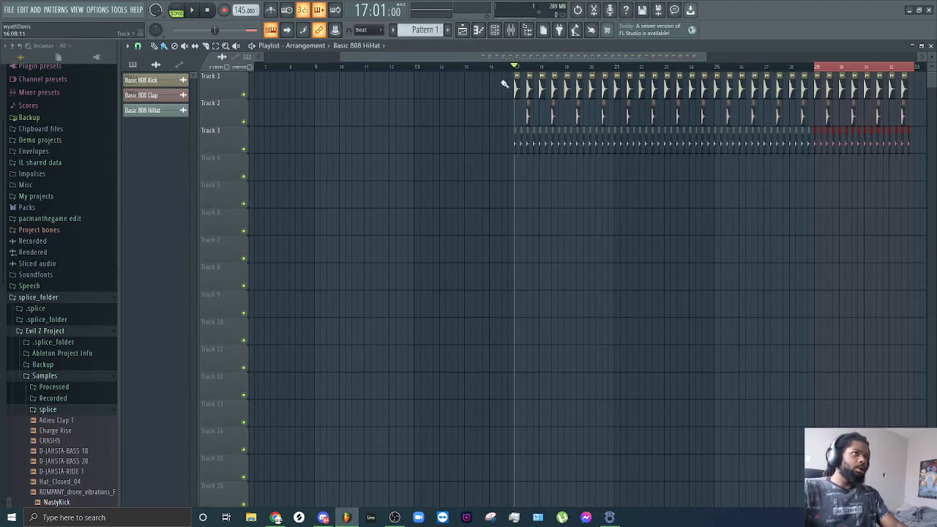
# - Place 808 kicks on Track 1 at the start of bar 1 and at the middle of bars 1, 2, 3 and 4
pyautogui.moveTo(553, 58); pyautogui.dragTo(279, 67)
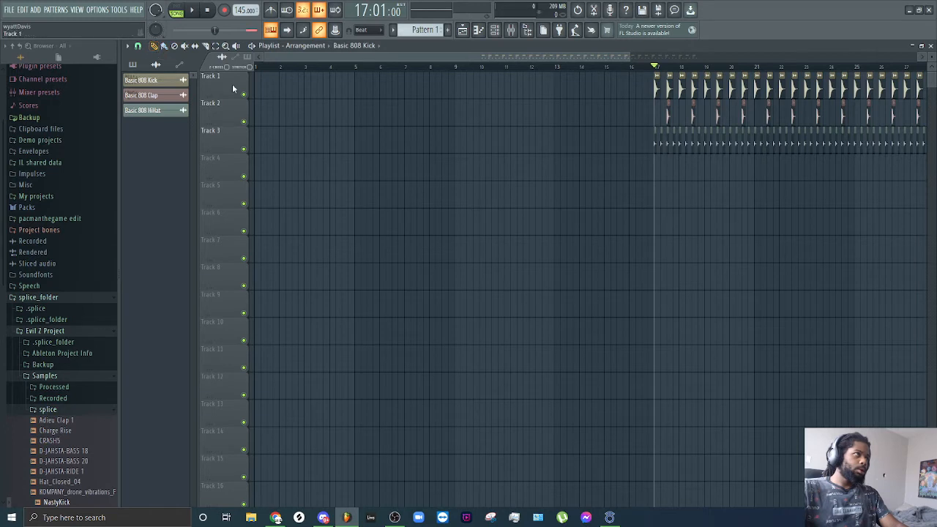
pyautogui.click(258, 84)
pyautogui.click(269, 85)
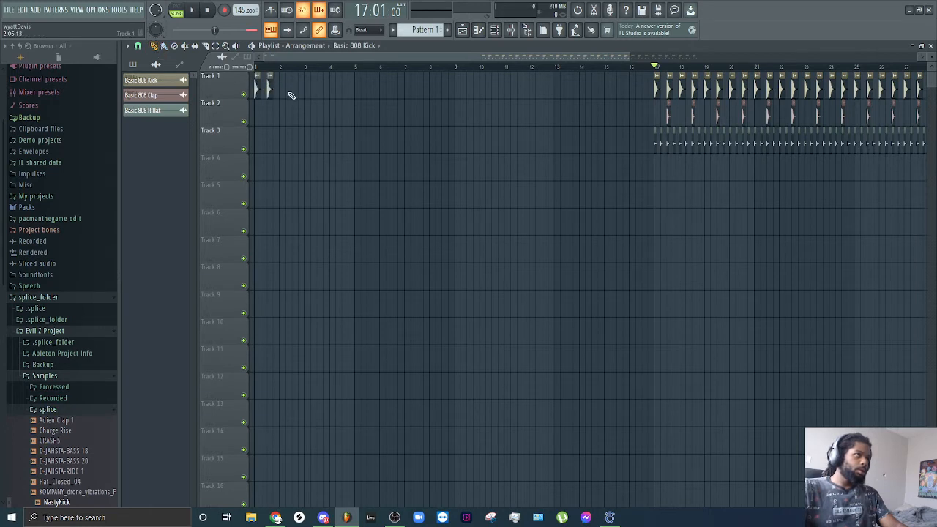
pyautogui.click(290, 87)
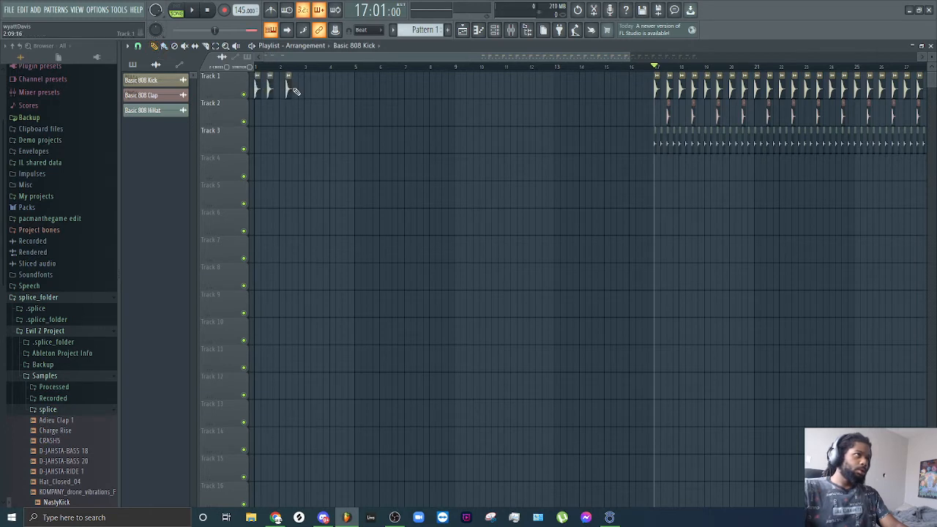
pyautogui.click(340, 87)
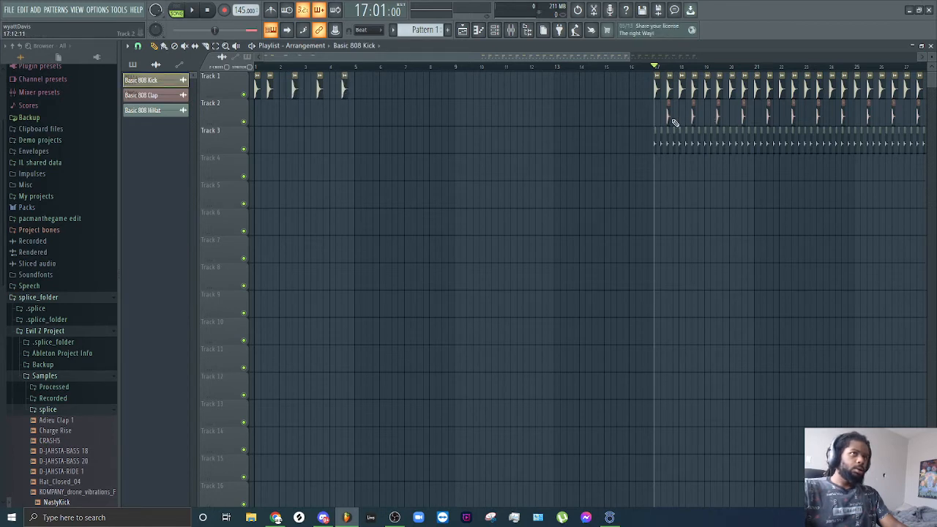
# - Place hi-hats on Track 3 at the start and middle of bar 1 and the start of bar 2, and briefly play from bar 1
pyautogui.click(656, 144)
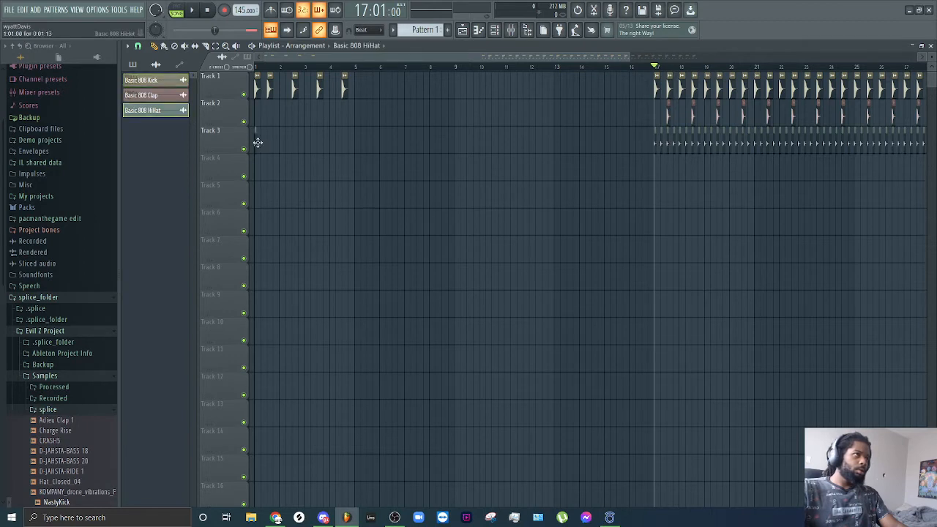
pyautogui.click(285, 143)
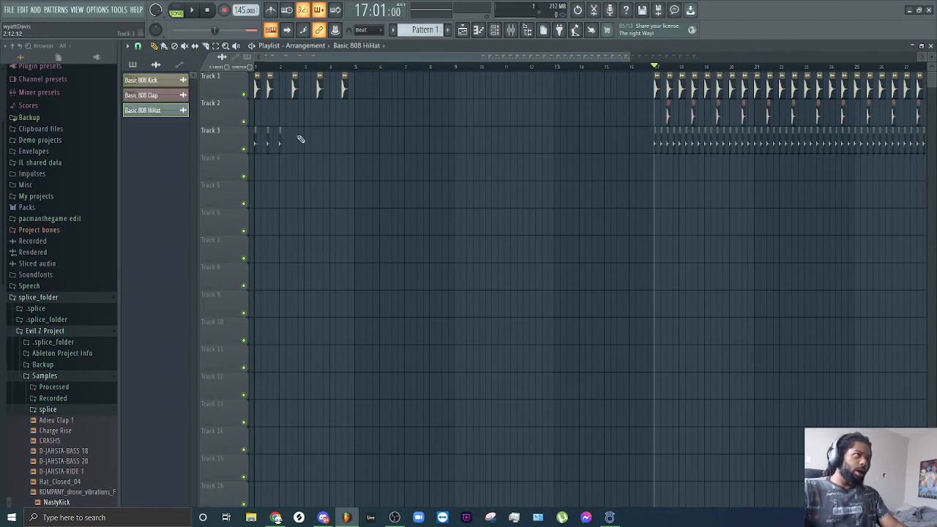
pyautogui.click(266, 68)
pyautogui.press('space')
pyautogui.press('space')
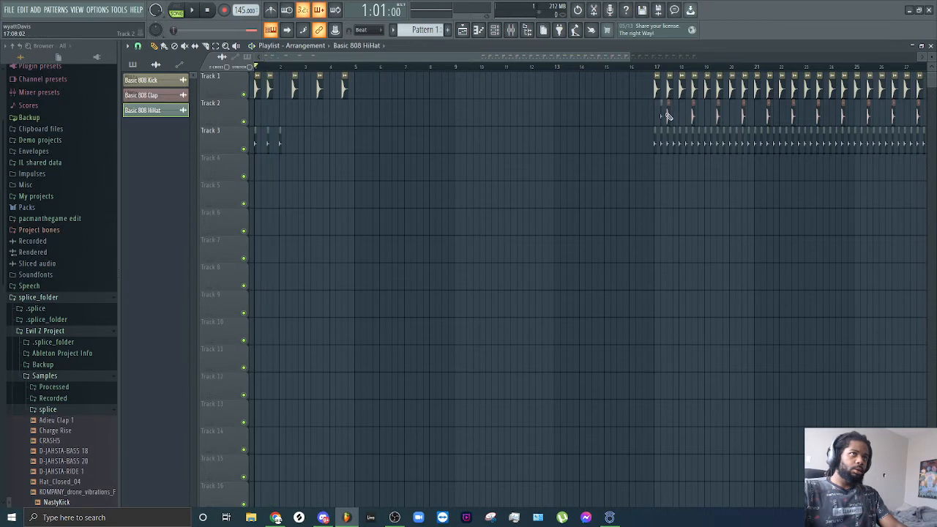
# - Place 808 claps on Track 2 at the middle of bars 1, 2, 3 and 4 while the pattern plays
pyautogui.click(668, 115)
pyautogui.press('space')
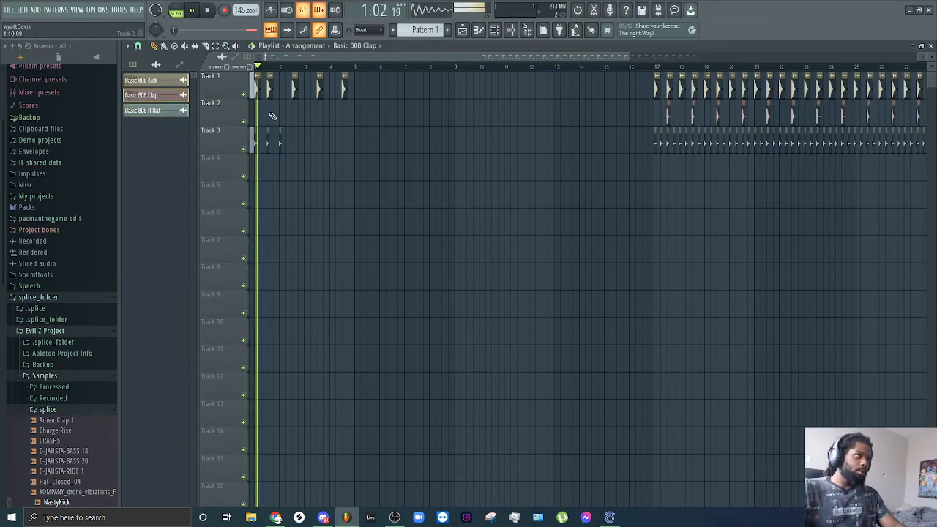
pyautogui.click(268, 111)
pyautogui.click(293, 114)
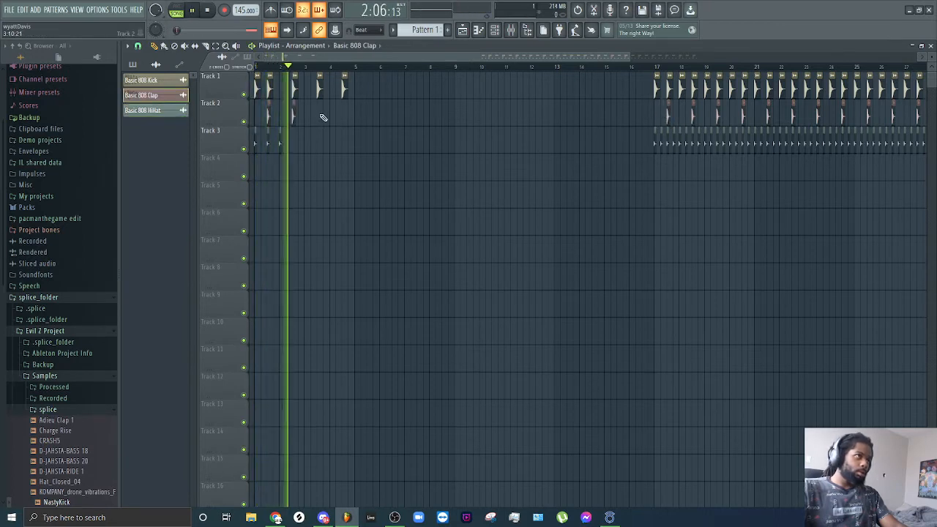
pyautogui.click(318, 115)
pyautogui.click(343, 114)
pyautogui.press('space')
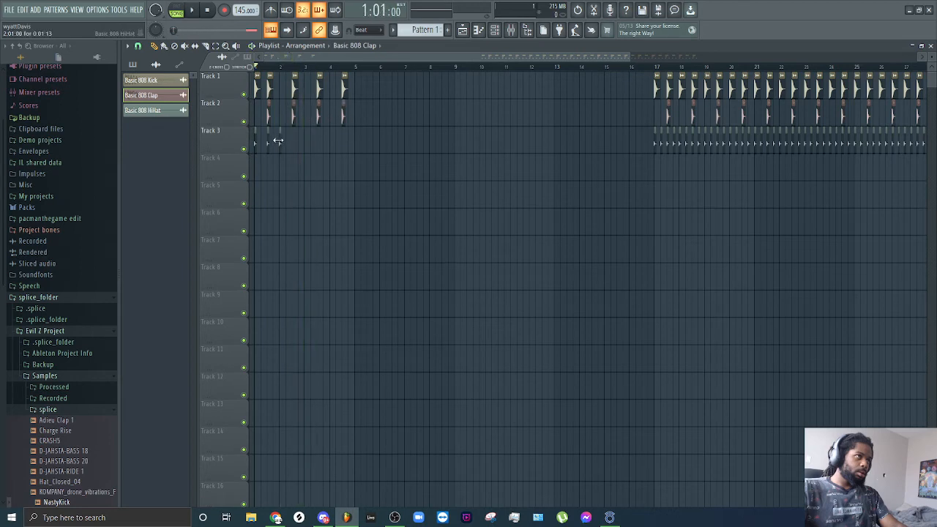
# - Add hi-hats at the start and middle of bar 3 and the start of bar 4, plus two kicks in bar 3's first half
pyautogui.click(280, 142)
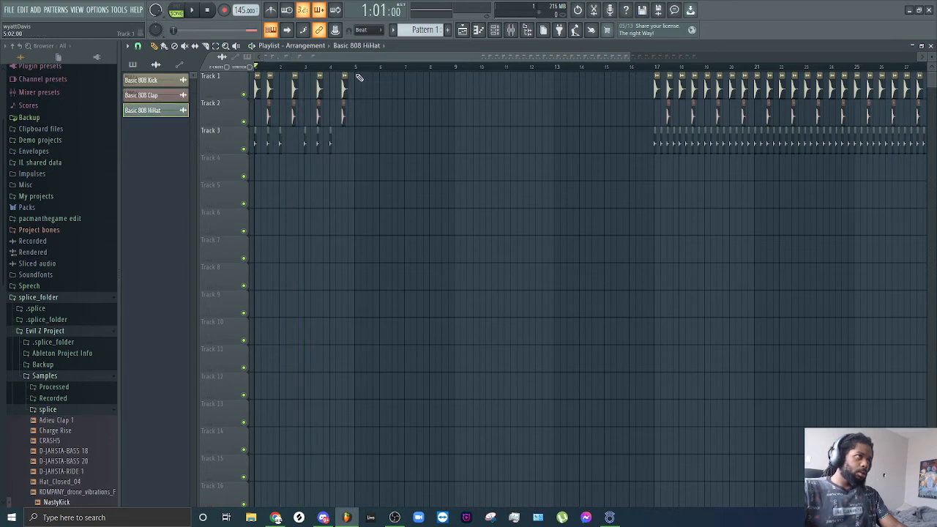
pyautogui.click(313, 92)
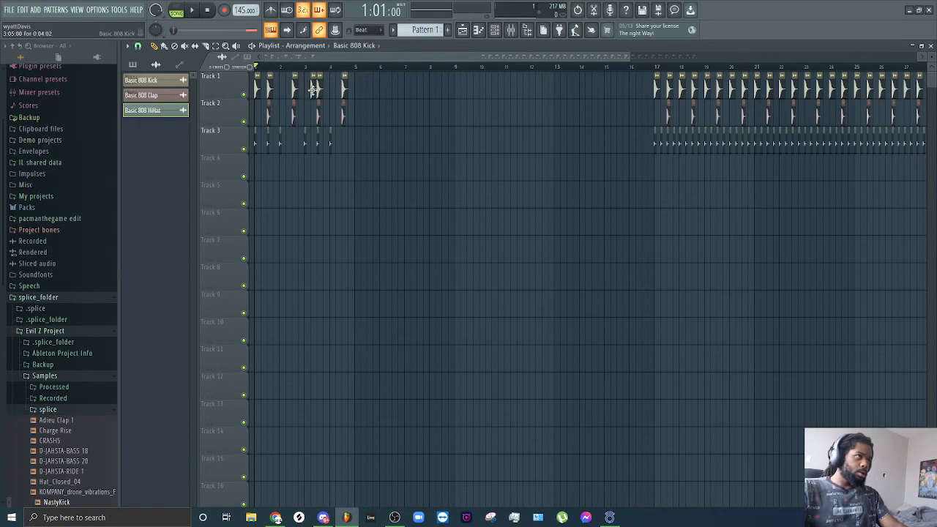
pyautogui.click(306, 89)
# - Play the new four-bar pattern from the start of bar 1
pyautogui.press('space')
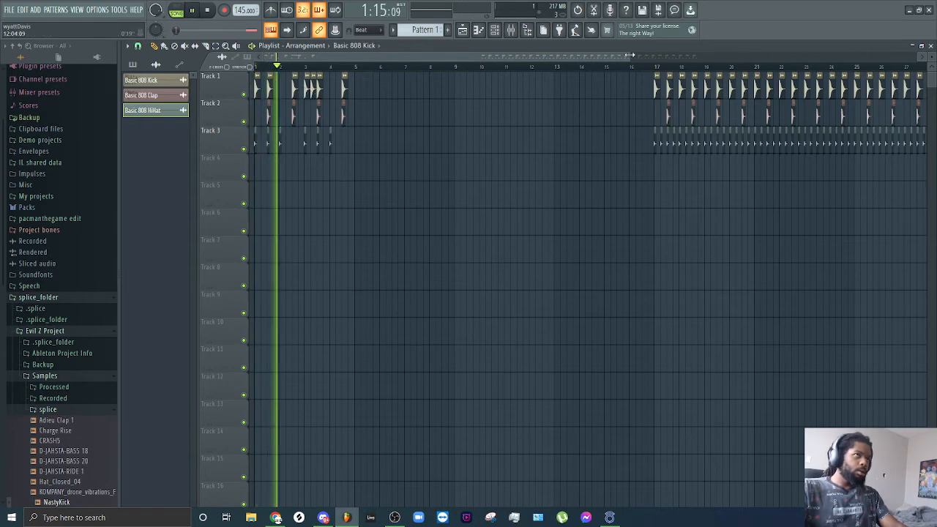
pyautogui.moveTo(630, 56); pyautogui.dragTo(512, 57)
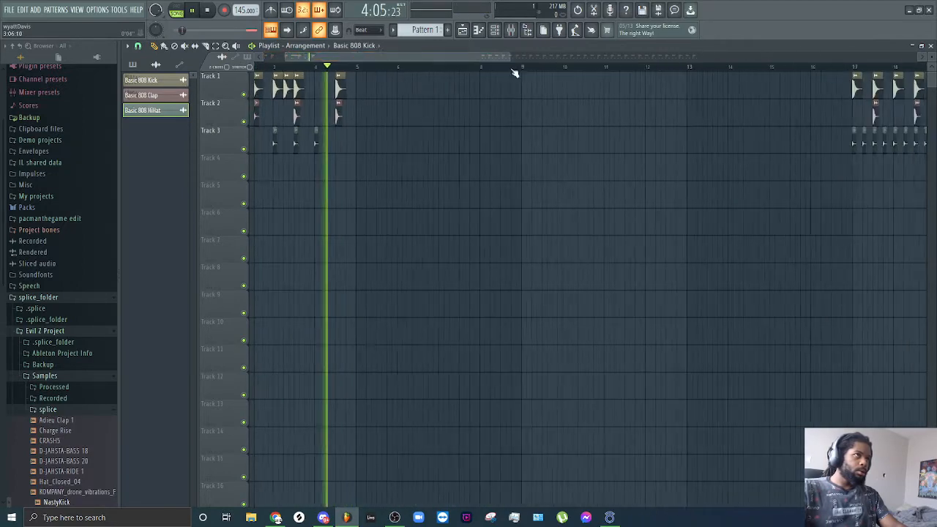
pyautogui.press('space')
# - Select all clips in bars 1–4 on the three tracks and duplicate them three times to fill through bar 16
pyautogui.click(413, 67)
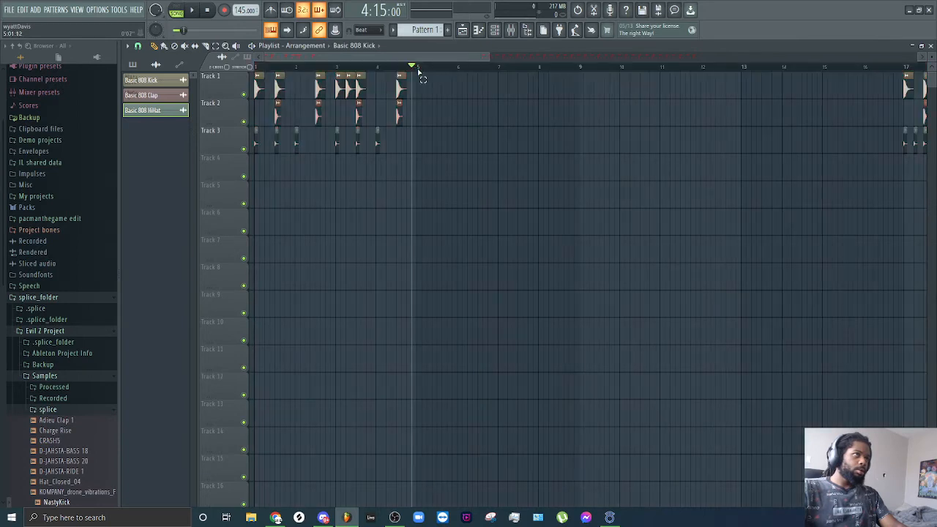
pyautogui.moveTo(421, 69); pyautogui.dragTo(255, 67)
pyautogui.moveTo(477, 91); pyautogui.dragTo(138, 237)
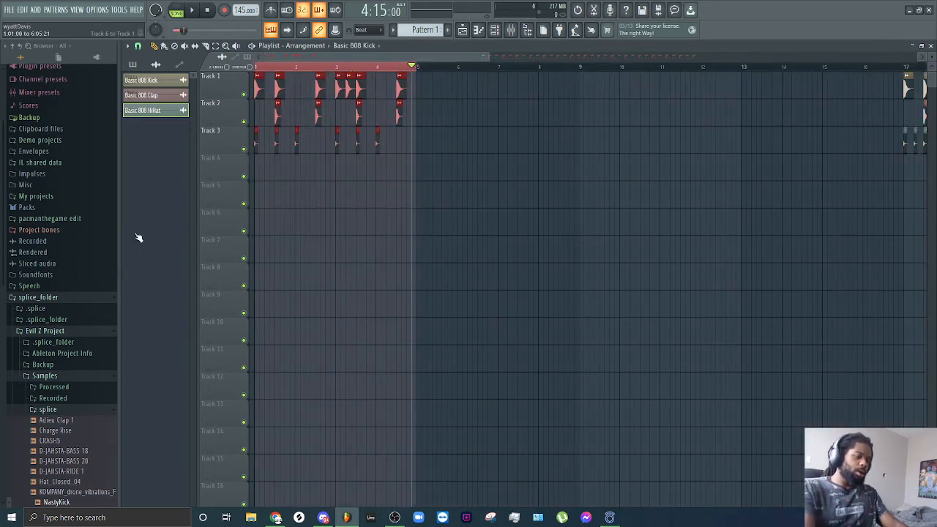
pyautogui.hotkey('ctrl', 'b')
pyautogui.hotkey('ctrl', 'b')
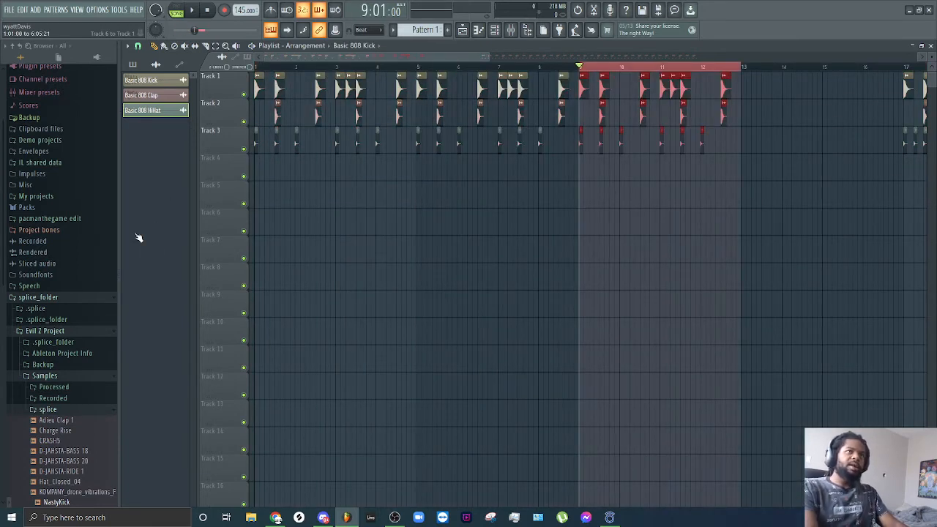
pyautogui.hotkey('ctrl', 'b')
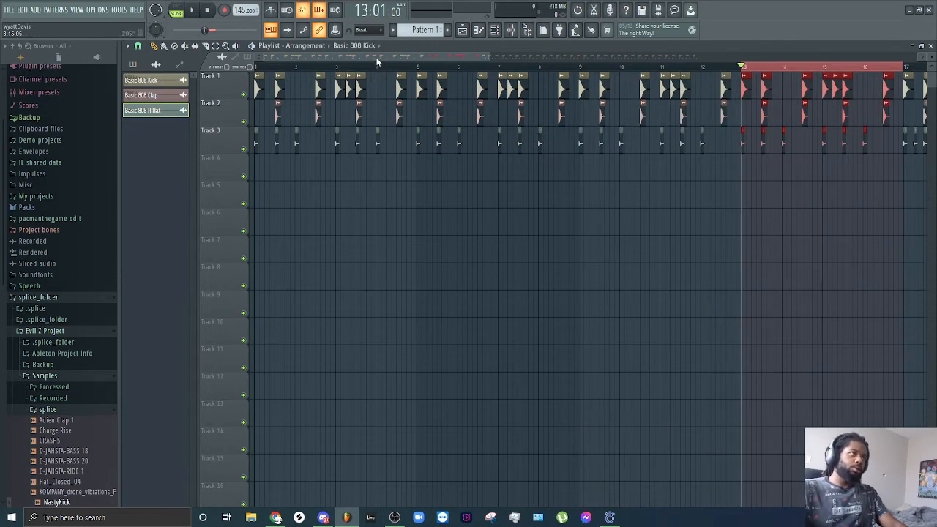
# - Move bar 13's middle kick back to 13:05 and add kicks at 13:09 and 13:13 for four evenly spaced hits
pyautogui.moveTo(377, 63); pyautogui.dragTo(515, 62)
pyautogui.moveTo(636, 63); pyautogui.dragTo(526, 65)
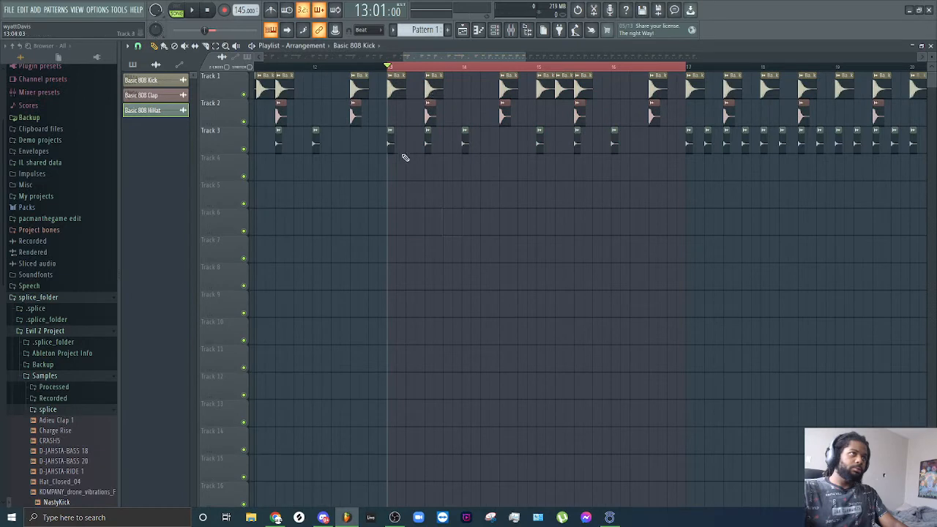
pyautogui.click(414, 72)
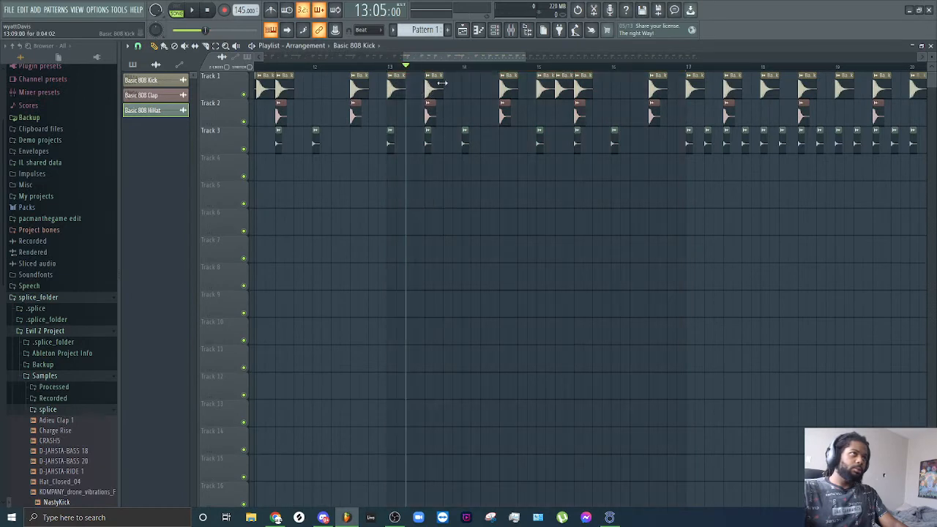
pyautogui.moveTo(434, 86); pyautogui.dragTo(415, 86)
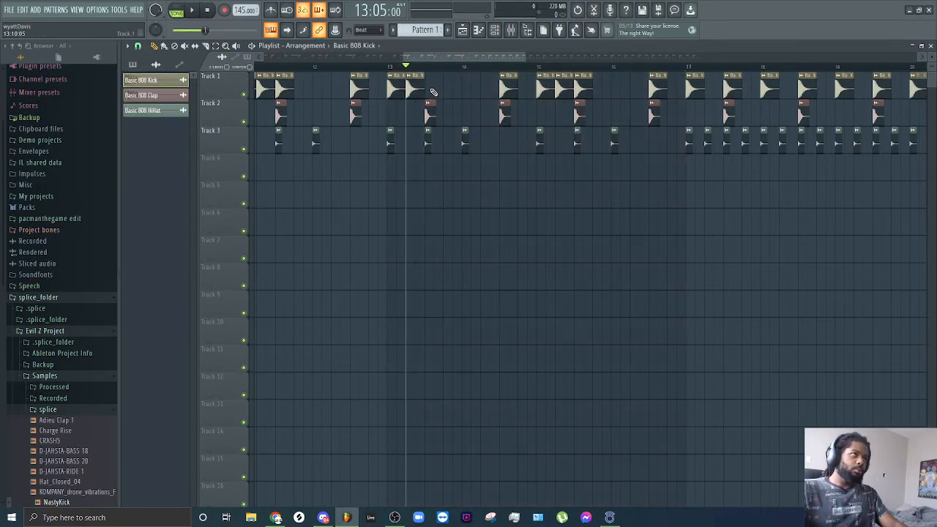
pyautogui.click(430, 93)
pyautogui.click(448, 90)
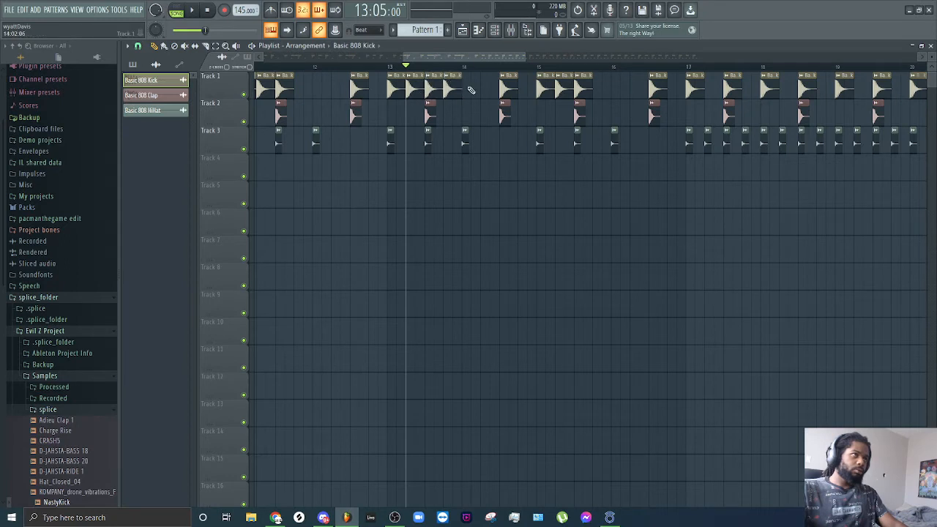
# - Move bar 14's kick to the bar's start and add shortened kicks at 14:03, 14:05 and 14:07 for a double-speed roll
pyautogui.moveTo(508, 88); pyautogui.dragTo(464, 91)
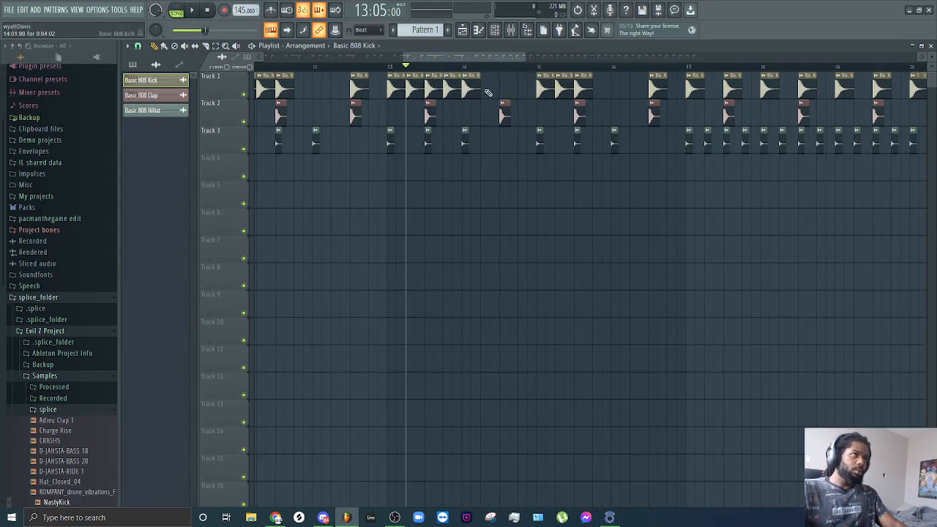
pyautogui.click(483, 89)
pyautogui.rightClick(482, 90)
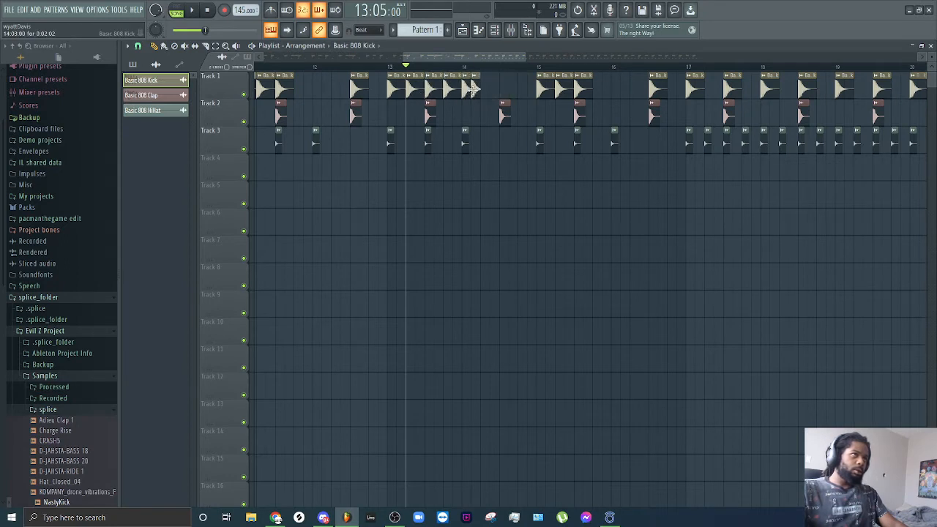
pyautogui.click(487, 90)
pyautogui.click(495, 90)
# - Delete the kicks and claps in bars 15 and 16 and bar 16's hi-hat, and place a single kick at the start of bar 16
pyautogui.rightClick(576, 89)
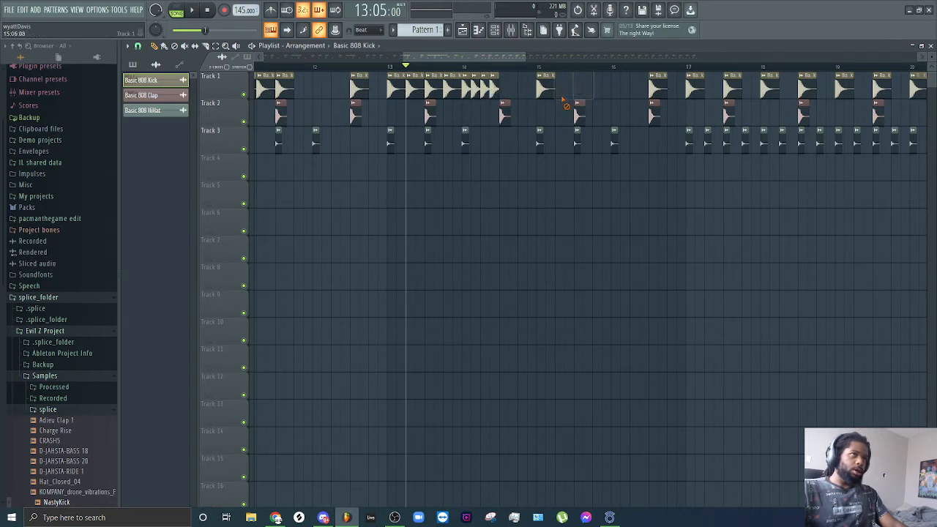
pyautogui.rightClick(558, 89)
pyautogui.rightClick(541, 89)
pyautogui.rightClick(578, 114)
pyautogui.rightClick(613, 138)
pyautogui.rightClick(652, 113)
pyautogui.rightClick(653, 88)
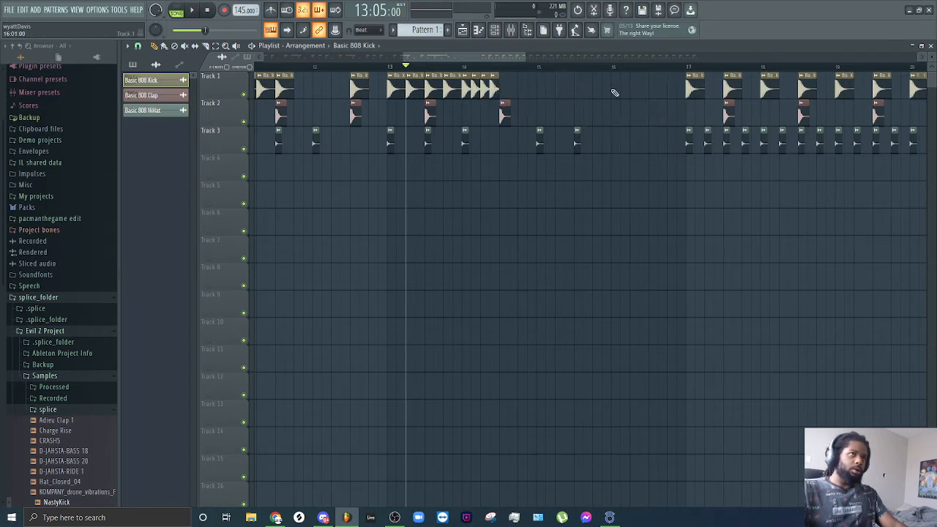
pyautogui.click(614, 89)
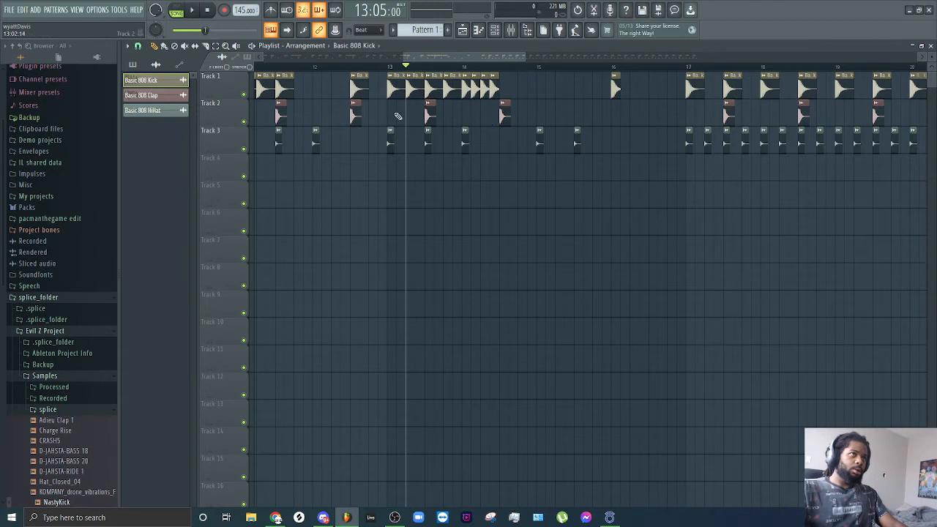
# - Play the reworked kick roll from the start of bar 13, and restart playback from there
pyautogui.click(396, 67)
pyautogui.press('space')
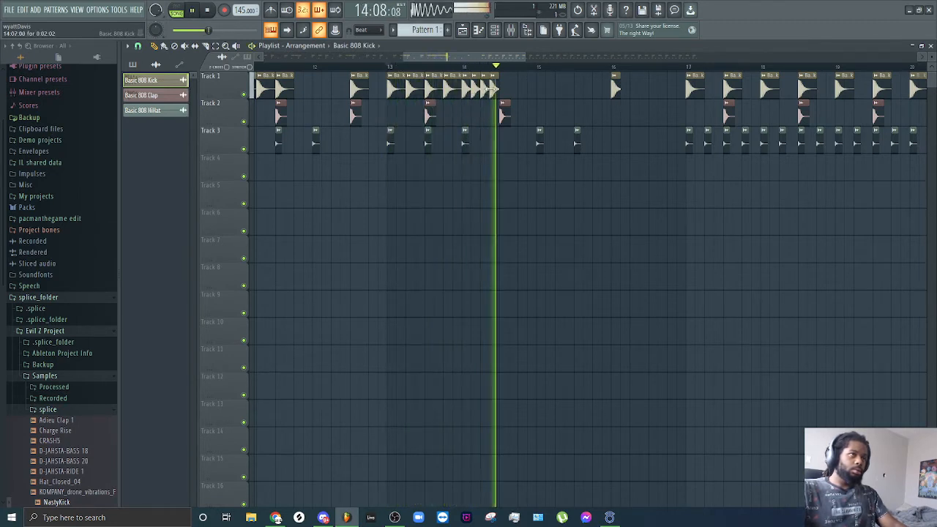
pyautogui.press('space')
pyautogui.press('space')
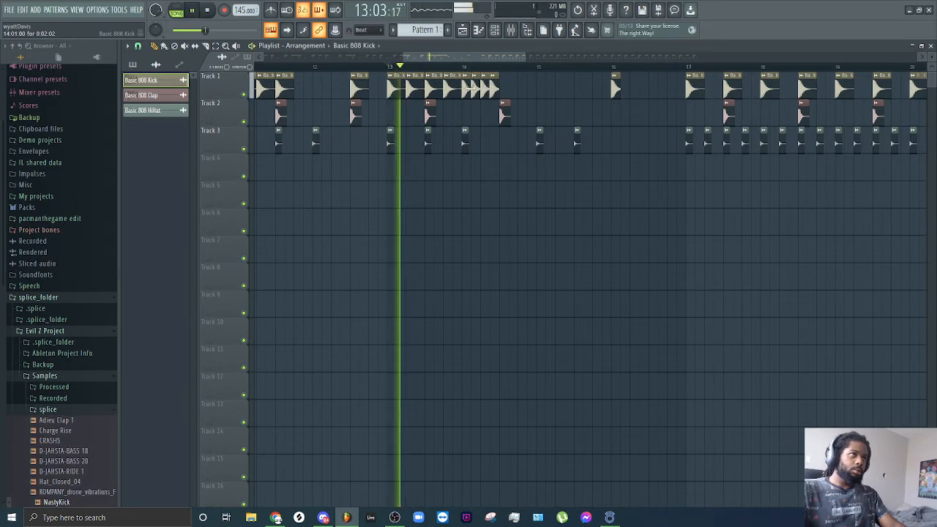
# - Space bar 14's kicks as four even hits and fill bar 15 with eight double-speed kicks leading up to bar 16's kick
pyautogui.press('space')
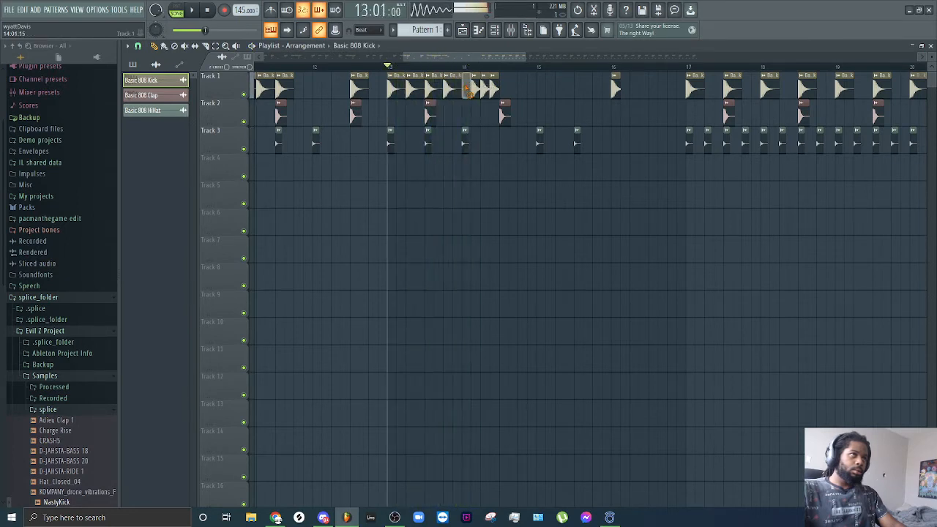
pyautogui.rightClick(473, 92)
pyautogui.moveTo(462, 87)
pyautogui.mouseDown()
pyautogui.moveTo(523, 98)
pyautogui.moveTo(520, 88)
pyautogui.moveTo(595, 88)
pyautogui.mouseUp()
pyautogui.press('space')
pyautogui.click(605, 88)
pyautogui.press('space')
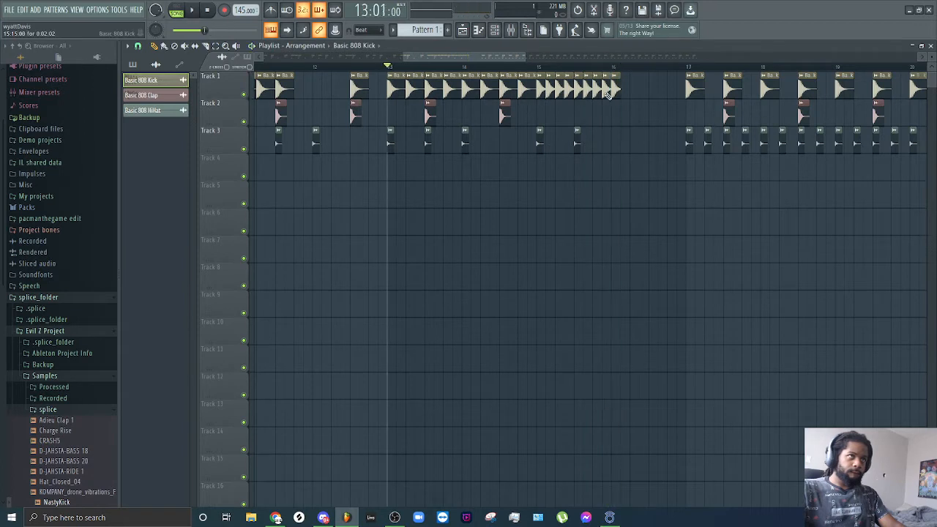
# - Add hi-hats in bar 15 at 15:05, 15:13 and 15:15
pyautogui.press('space')
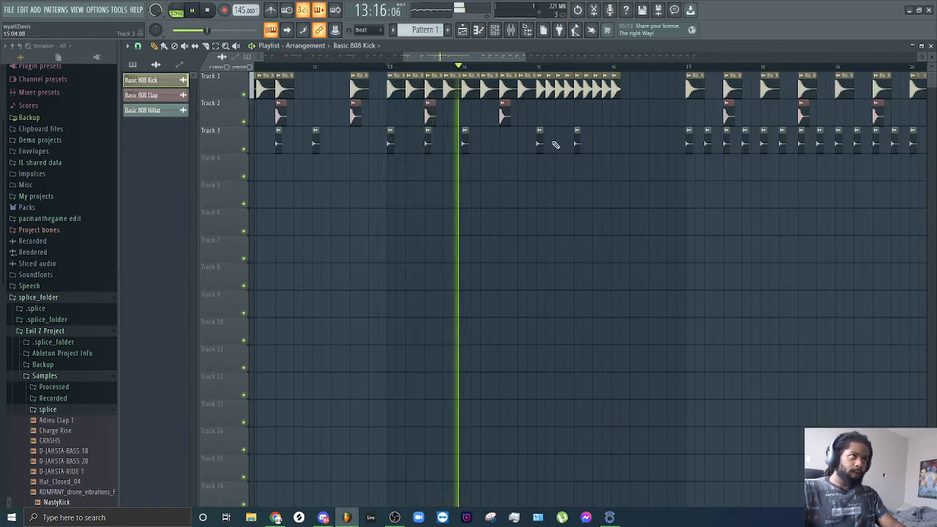
pyautogui.click(563, 144)
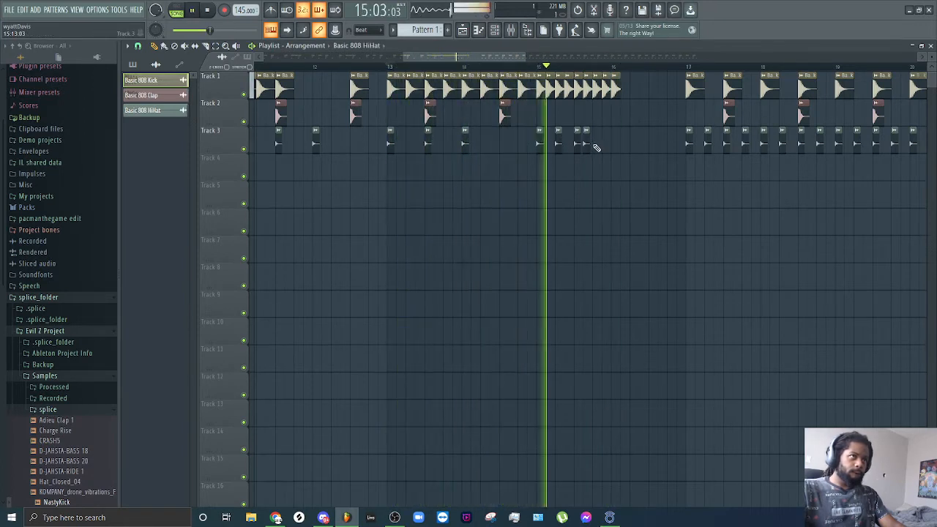
pyautogui.press('space')
pyautogui.click(596, 144)
pyautogui.click(606, 145)
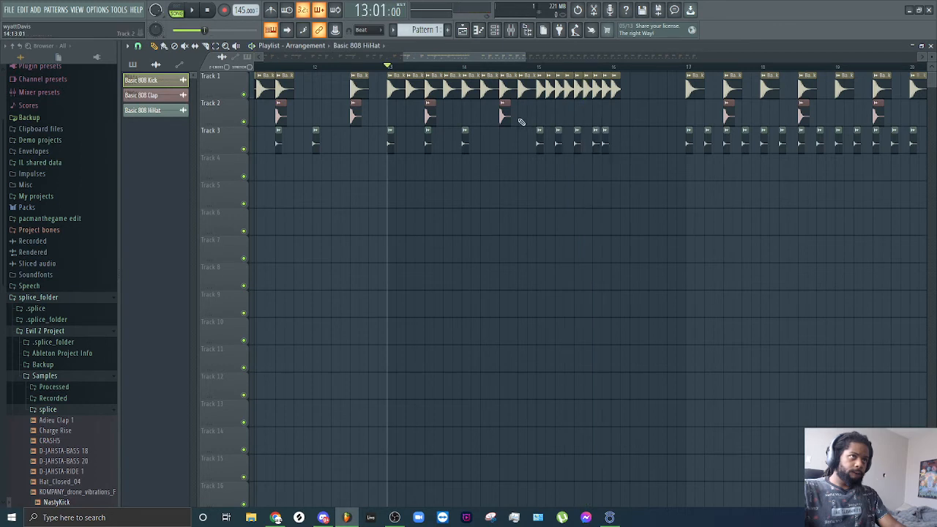
# - Add claps in bar 15 at 15:01, 15:05, 15:09 and 15:13, plus a closing clap at the bar's end
pyautogui.press('space')
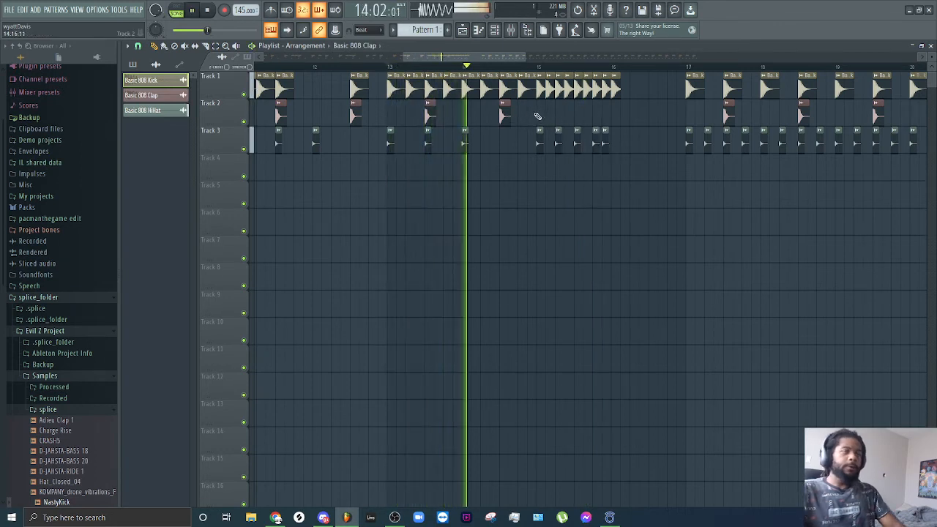
pyautogui.click(538, 116)
pyautogui.click(567, 115)
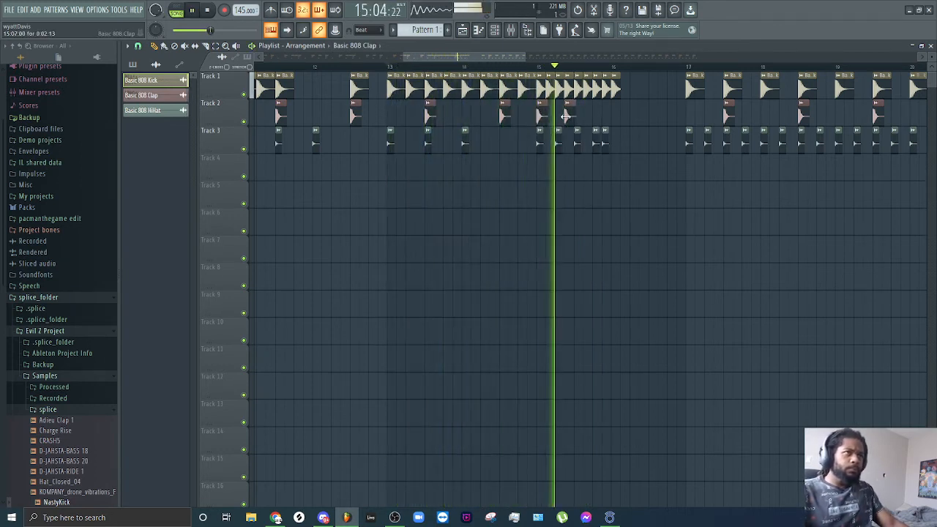
pyautogui.moveTo(570, 115); pyautogui.dragTo(562, 115)
pyautogui.click(578, 113)
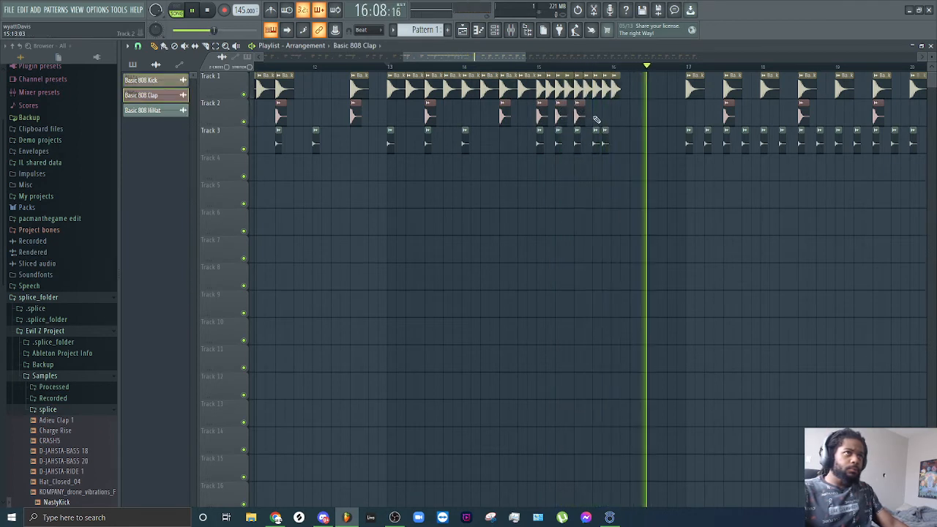
pyautogui.click(597, 116)
pyautogui.click(542, 66)
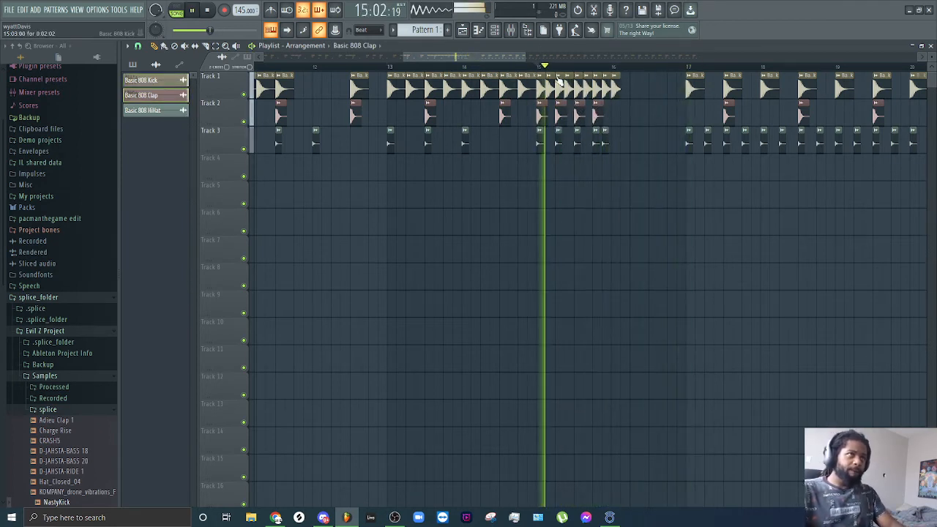
pyautogui.press('space')
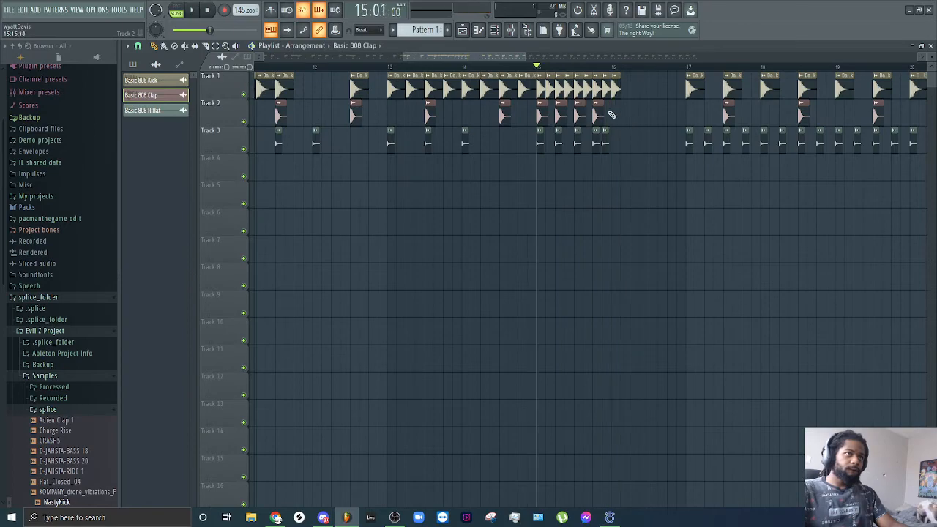
pyautogui.click(610, 115)
# - Play the arrangement briefly from bar 1 and from bar 17 to compare the two sections
pyautogui.moveTo(401, 56); pyautogui.dragTo(262, 61)
pyautogui.moveTo(526, 58); pyautogui.dragTo(902, 139)
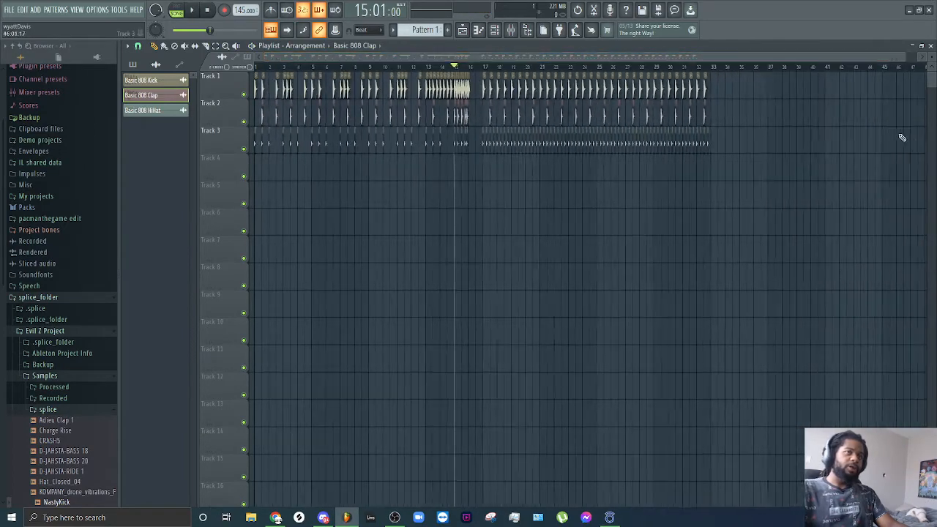
pyautogui.press('space')
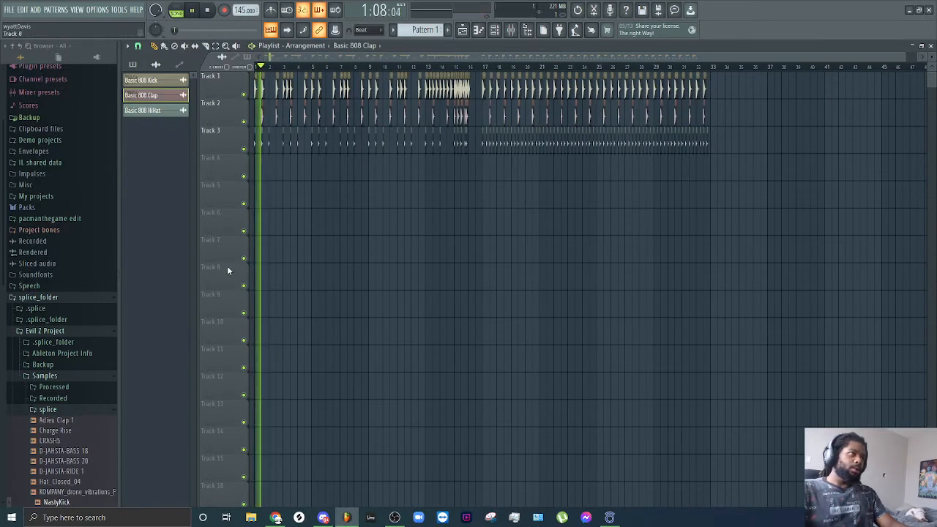
pyautogui.press('space')
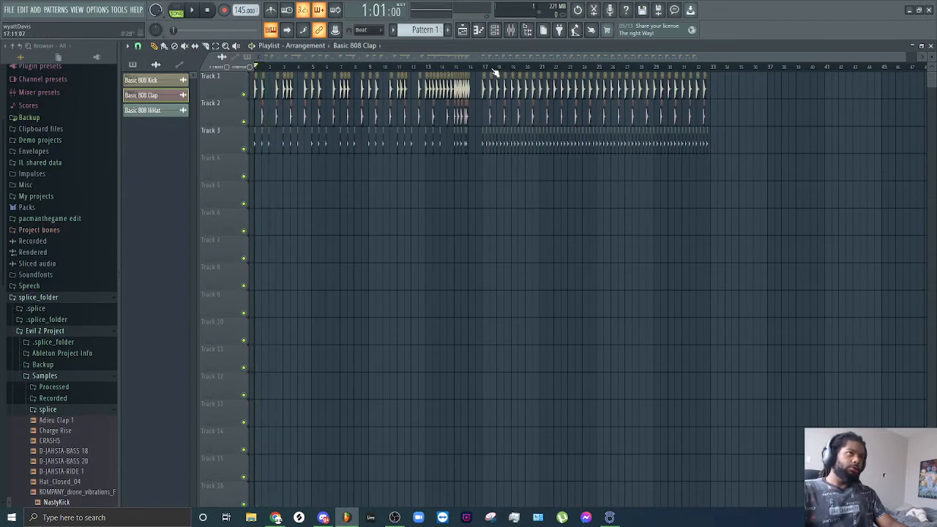
pyautogui.click(486, 68)
pyautogui.press('space')
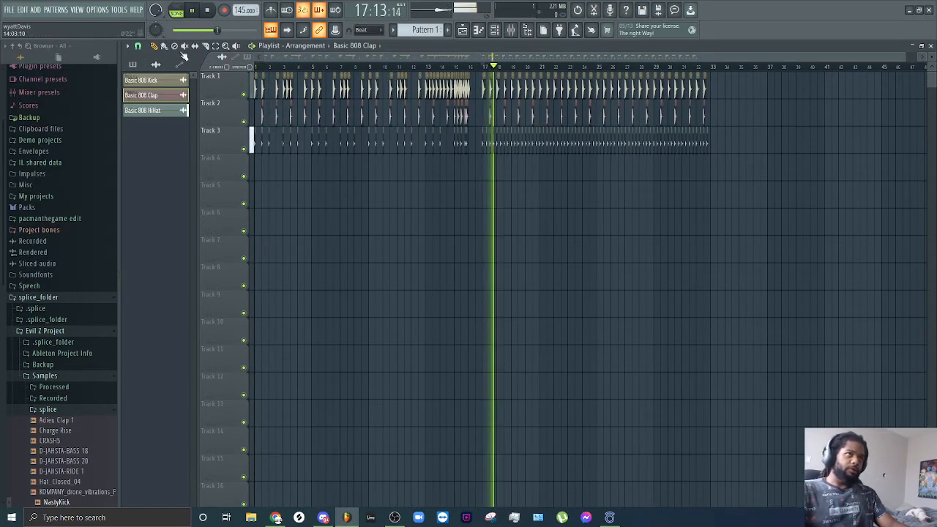
pyautogui.press('space')
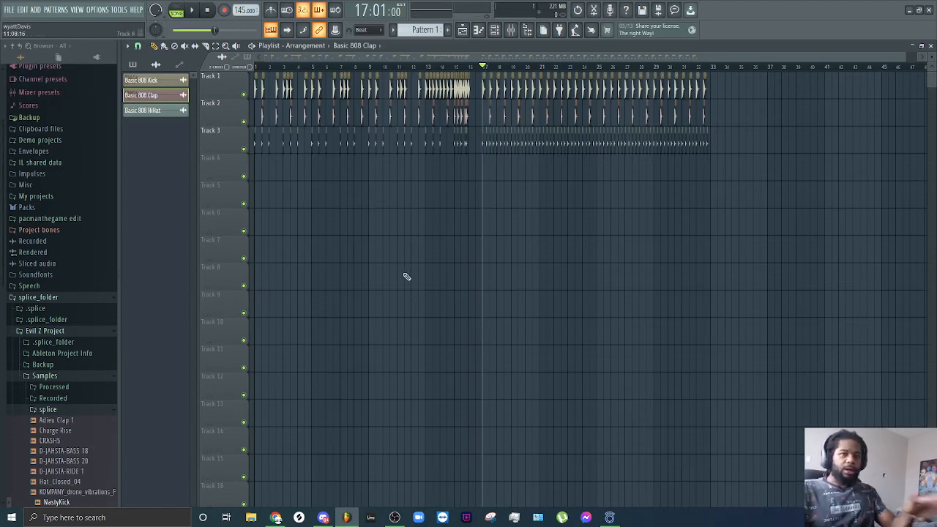
# - Load Fruity Soft Clipper into slot 10 of the Master mixer track and close its window
pyautogui.click(495, 30)
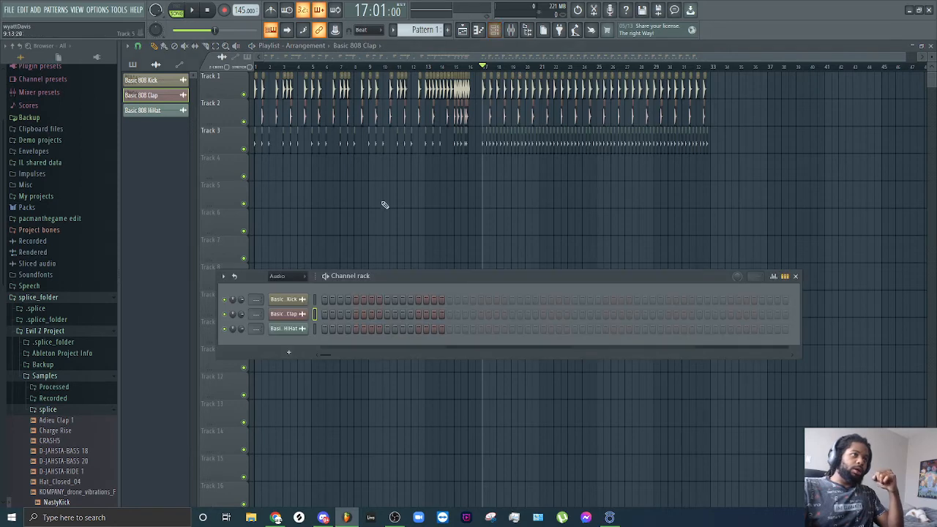
pyautogui.click(496, 31)
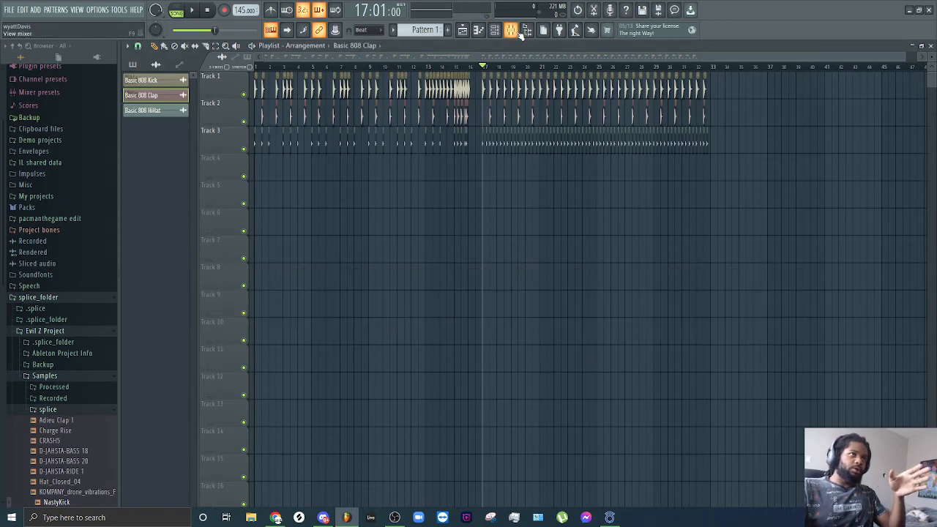
pyautogui.click(511, 30)
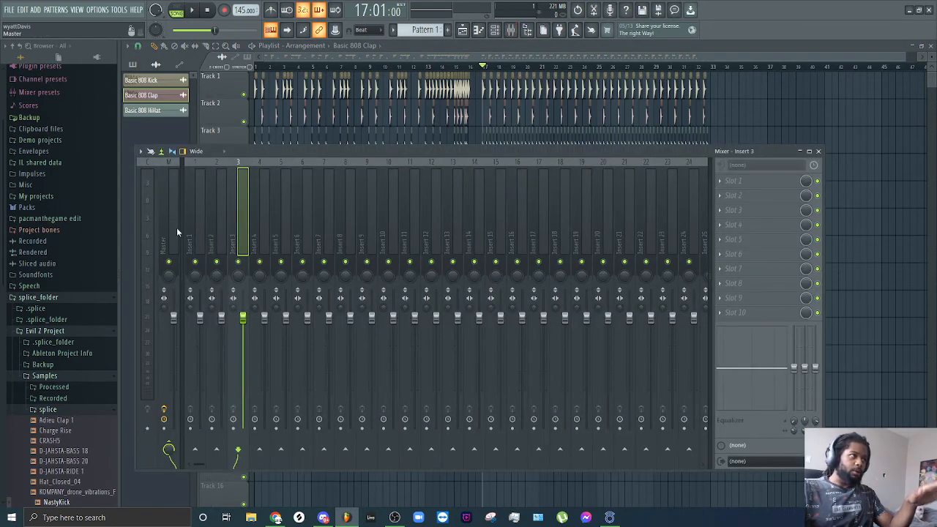
pyautogui.click(174, 223)
pyautogui.click(720, 315)
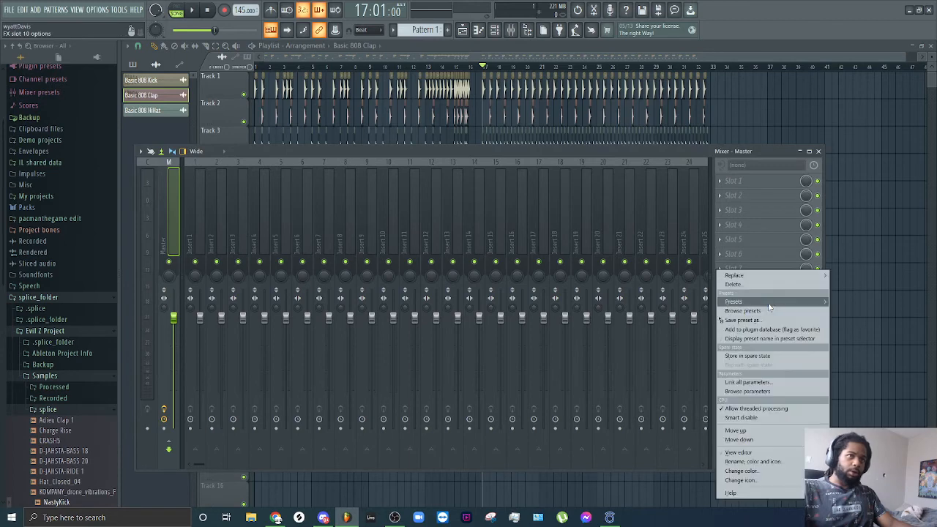
pyautogui.moveTo(771, 304)
pyautogui.moveTo(783, 274)
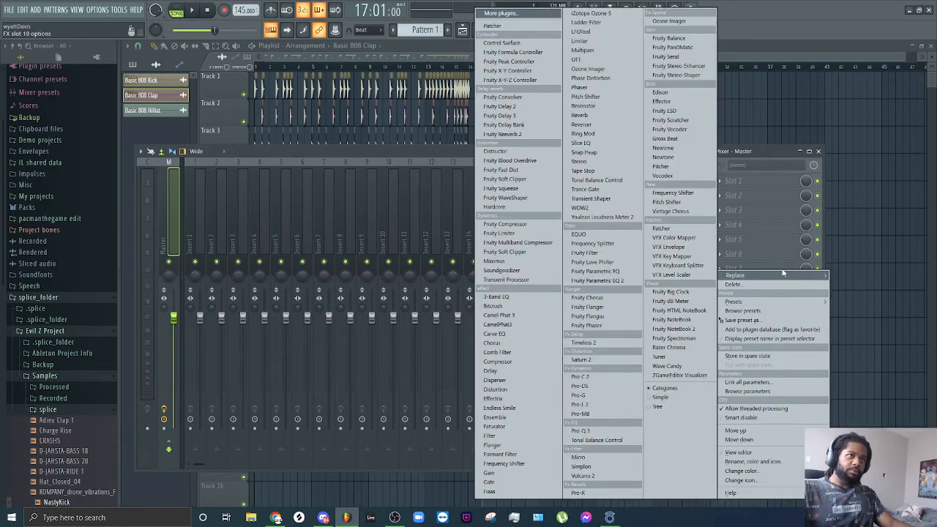
pyautogui.click(541, 252)
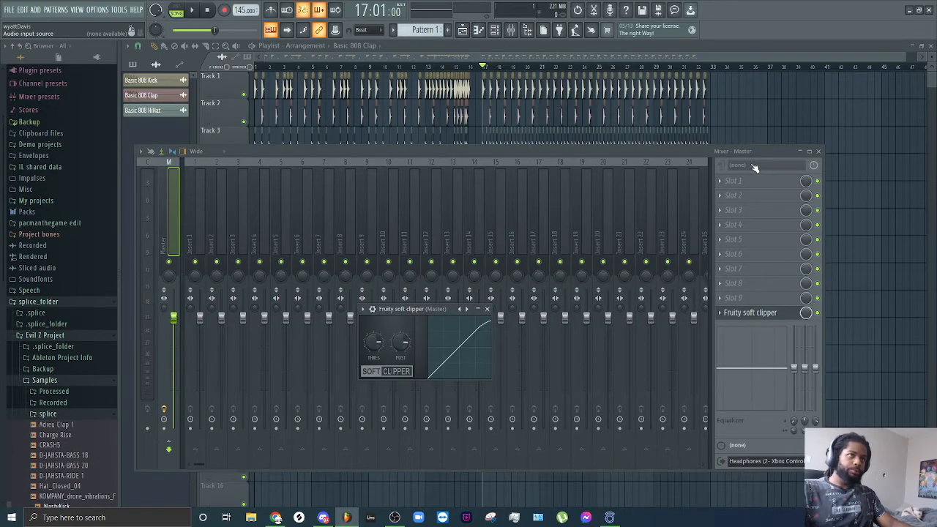
pyautogui.click(487, 308)
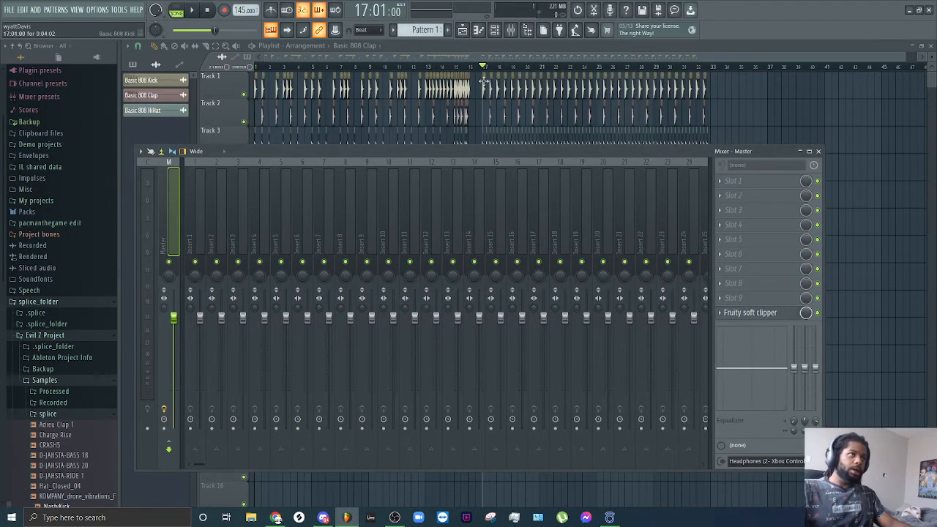
# - Show all channels in the channel rack and add a Serum instrument channel
pyautogui.click(495, 32)
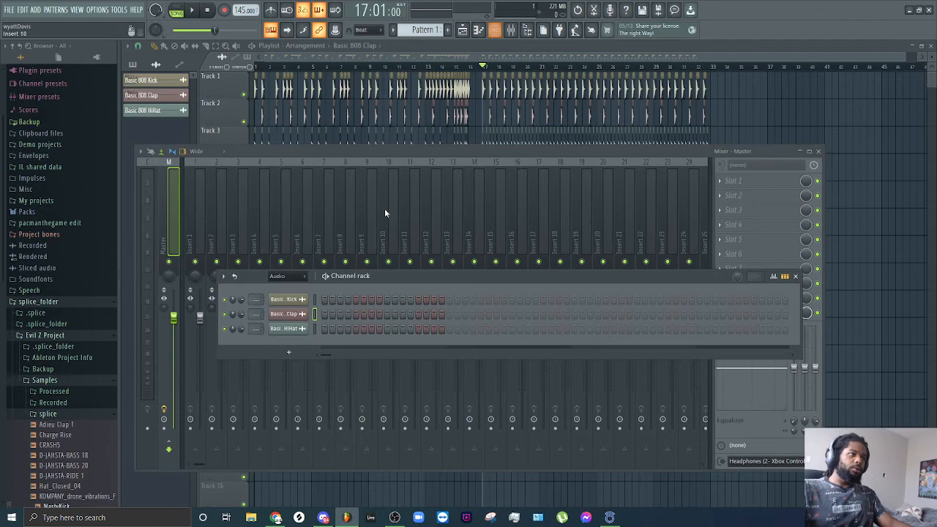
pyautogui.click(286, 277)
pyautogui.click(294, 286)
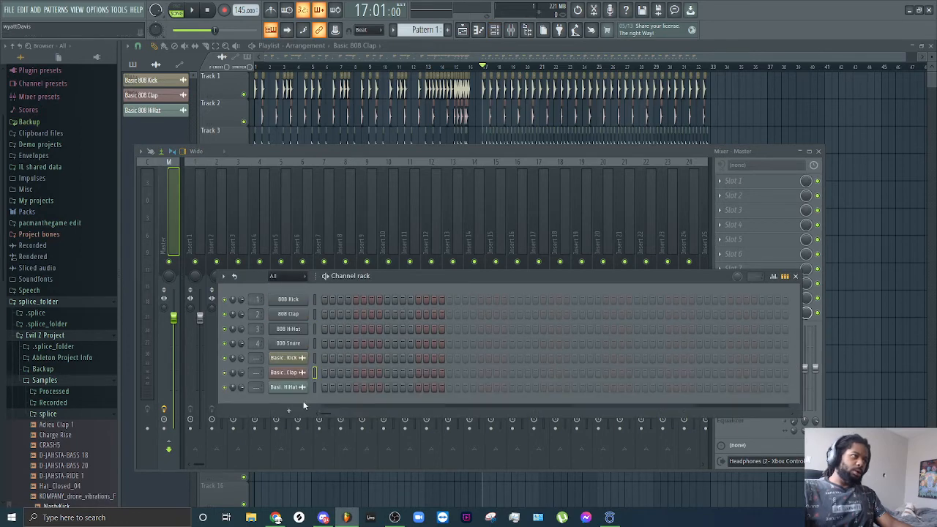
pyautogui.click(288, 414)
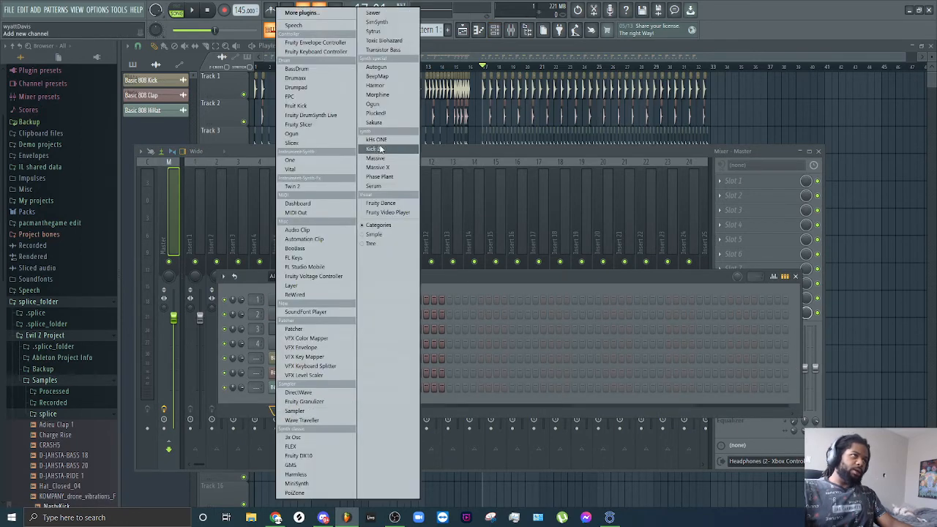
pyautogui.click(381, 187)
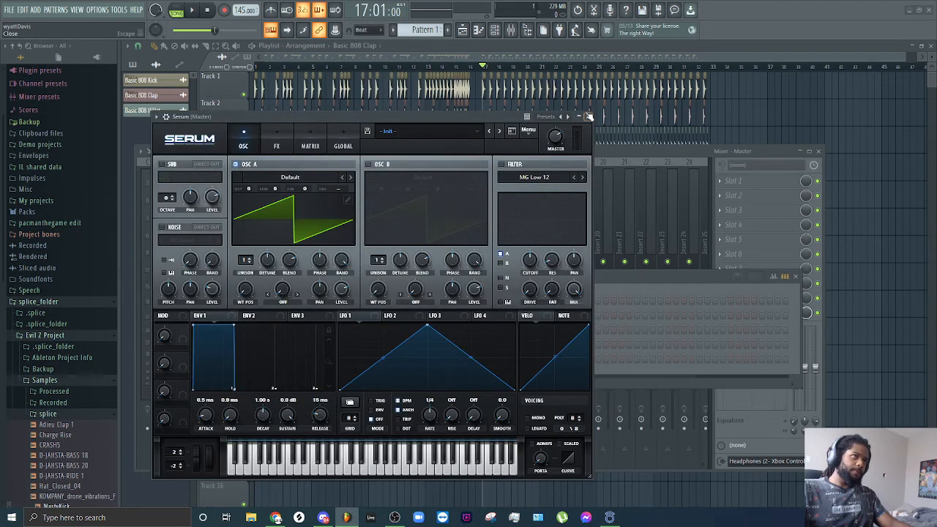
pyautogui.click(588, 117)
pyautogui.moveTo(447, 283); pyautogui.dragTo(467, 150)
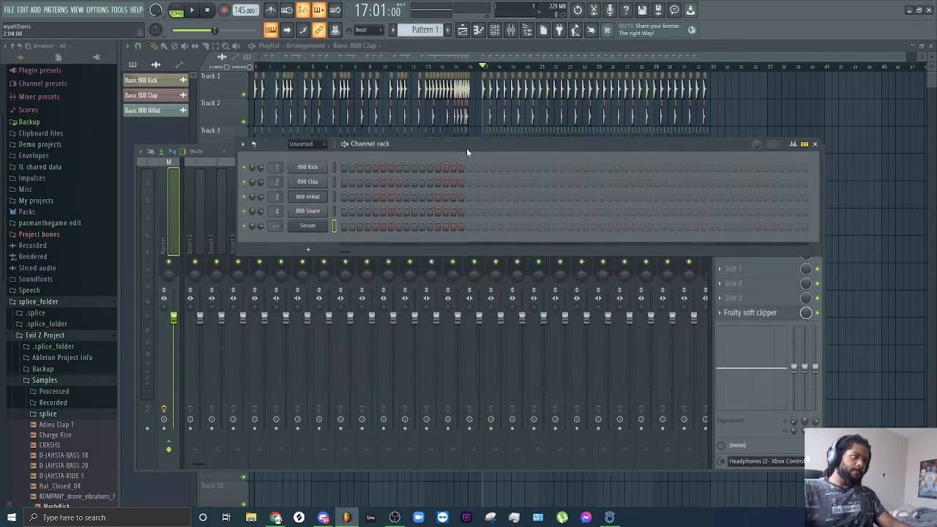
# - Add a second Serum channel and turn on its sub oscillator
pyautogui.click(308, 249)
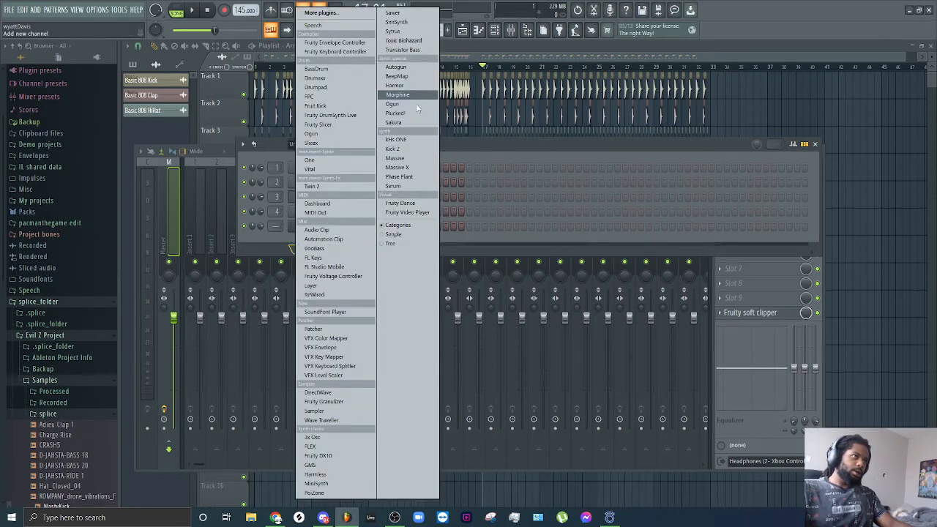
pyautogui.click(394, 186)
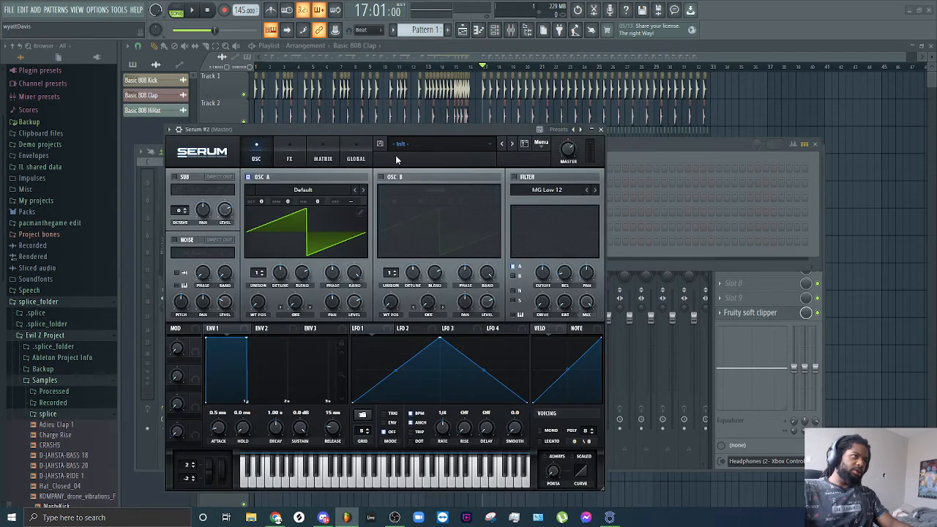
pyautogui.click(175, 176)
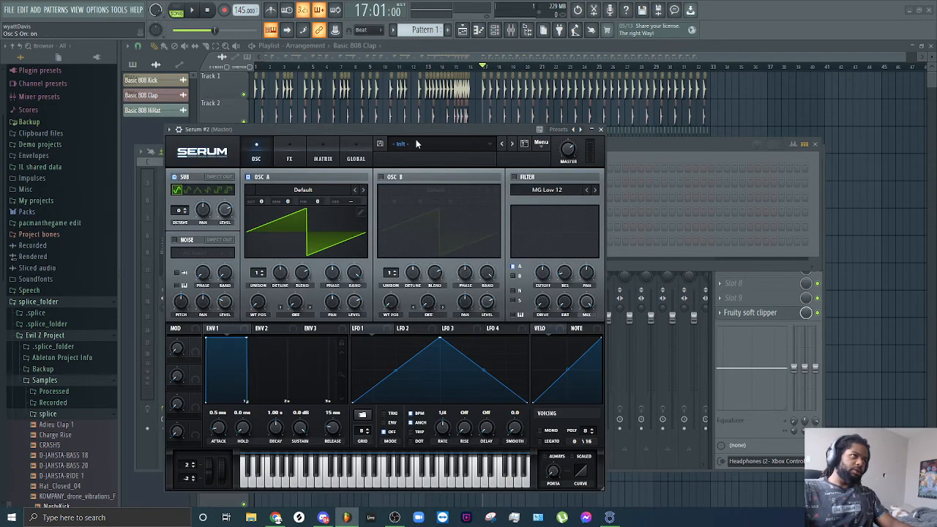
pyautogui.click(602, 130)
# - Rename the second Serum channel "sub" and give it a dark indigo color
pyautogui.rightClick(322, 241)
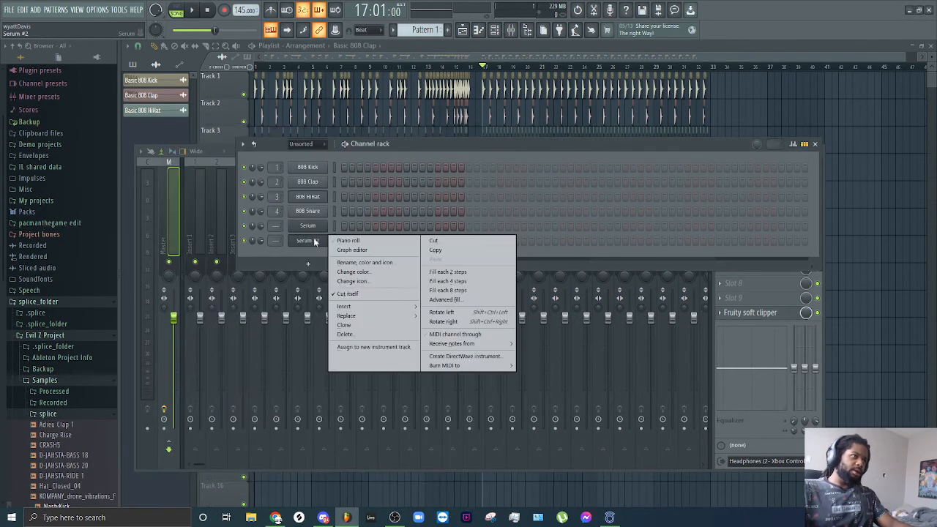
pyautogui.moveTo(378, 322)
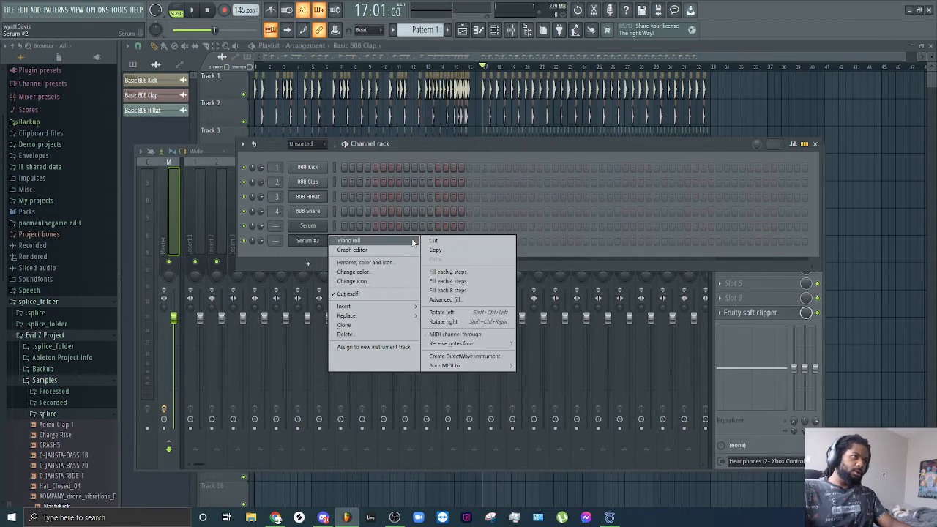
pyautogui.moveTo(418, 306)
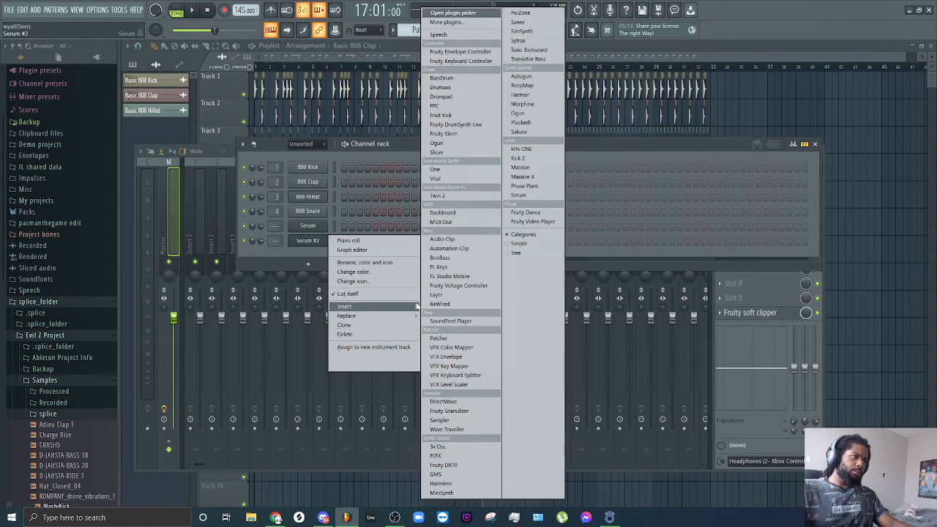
pyautogui.click(365, 262)
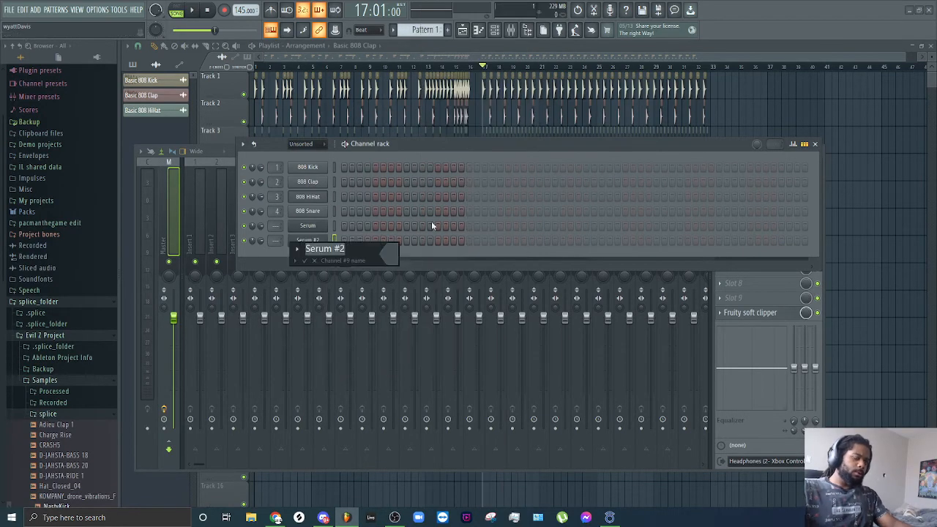
pyautogui.write('sub')
pyautogui.click(293, 258)
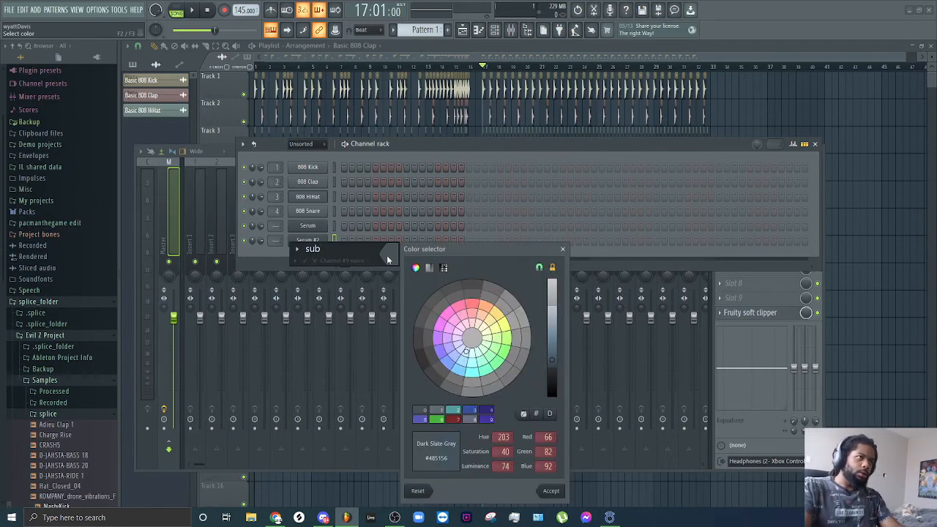
pyautogui.click(445, 351)
pyautogui.press('Return')
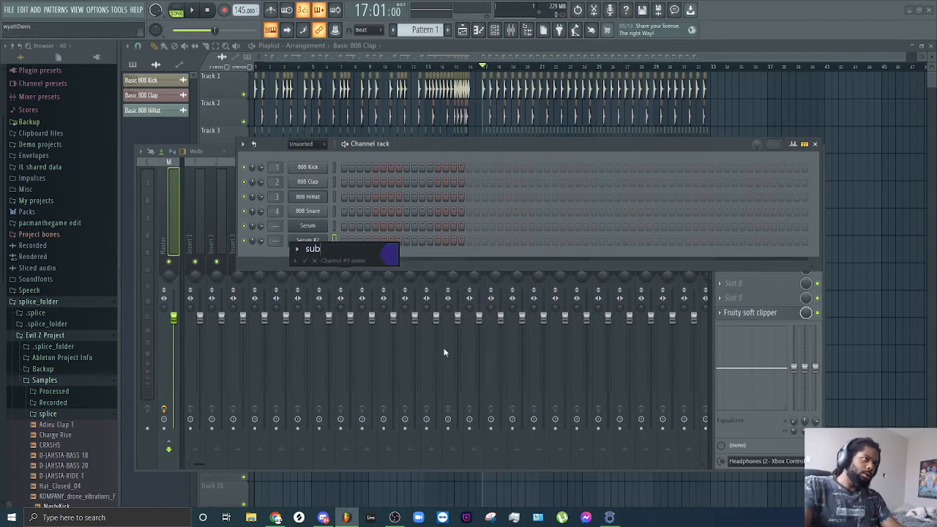
pyautogui.press('Return')
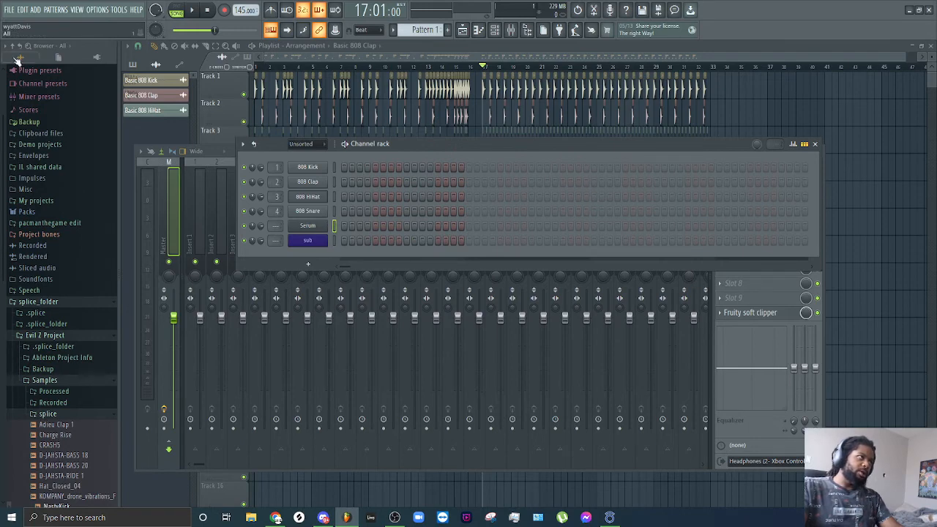
# - Delete both Serum channels from the channel rack and return to the playlist
pyautogui.rightClick(331, 223)
pyautogui.click(416, 267)
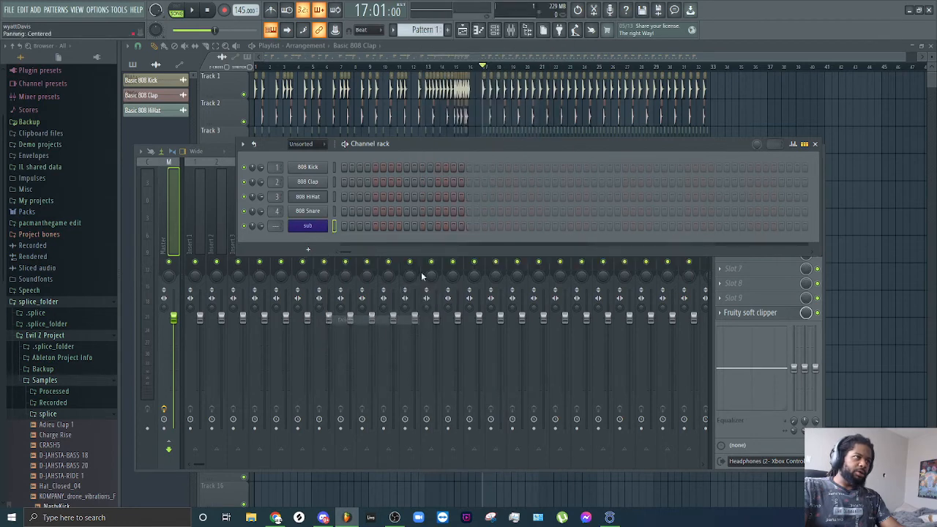
pyautogui.rightClick(317, 228)
pyautogui.click(377, 320)
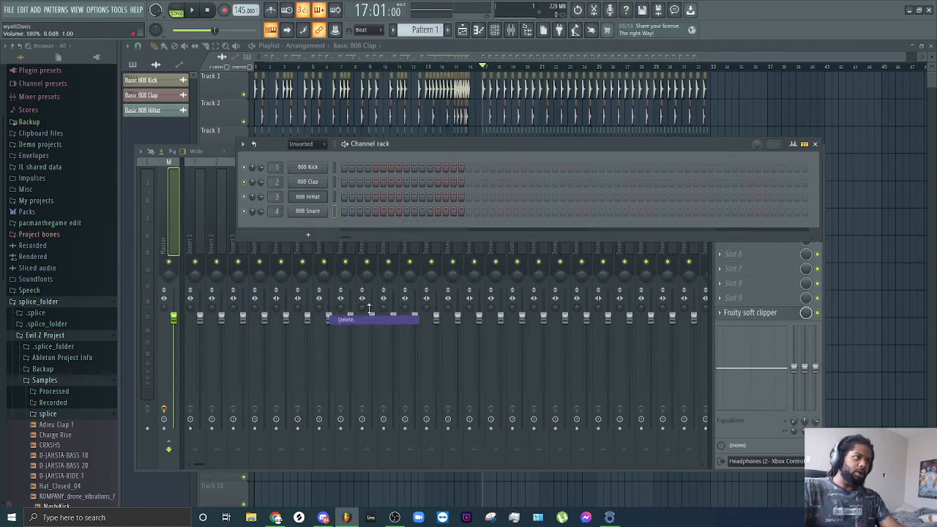
pyautogui.click(502, 60)
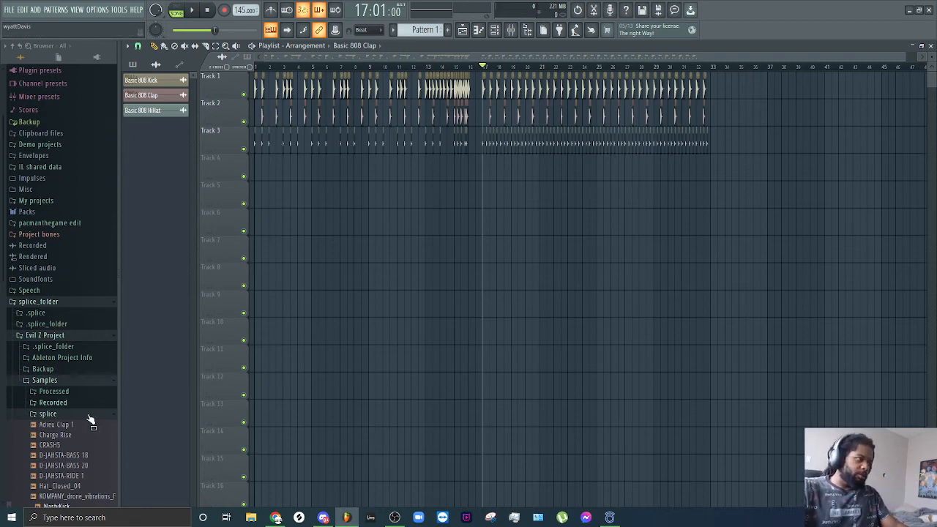
# - Audition the CRASH5 and Hat_Closed_04 samples and check the settings of the Basic 808 HiHat clip
pyautogui.click(50, 445)
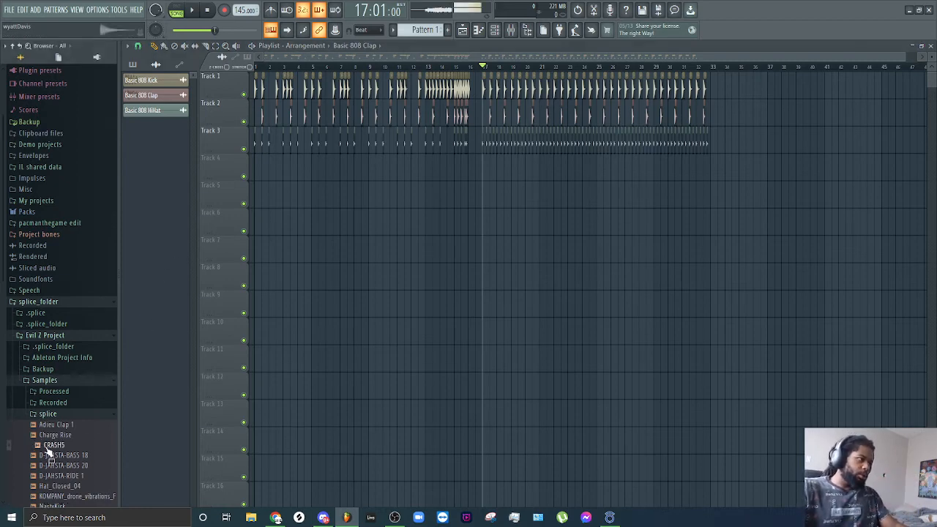
pyautogui.click(55, 486)
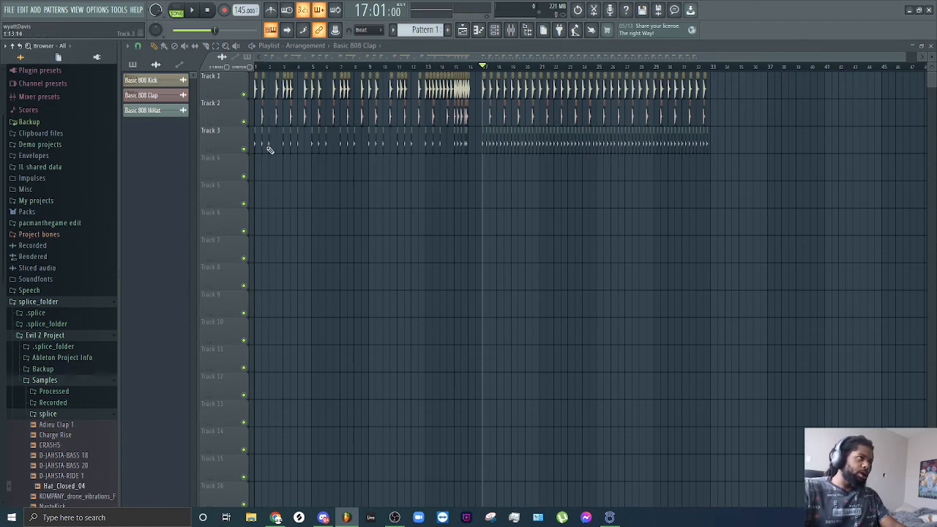
pyautogui.click(924, 49)
pyautogui.scroll(5, 305, 98)
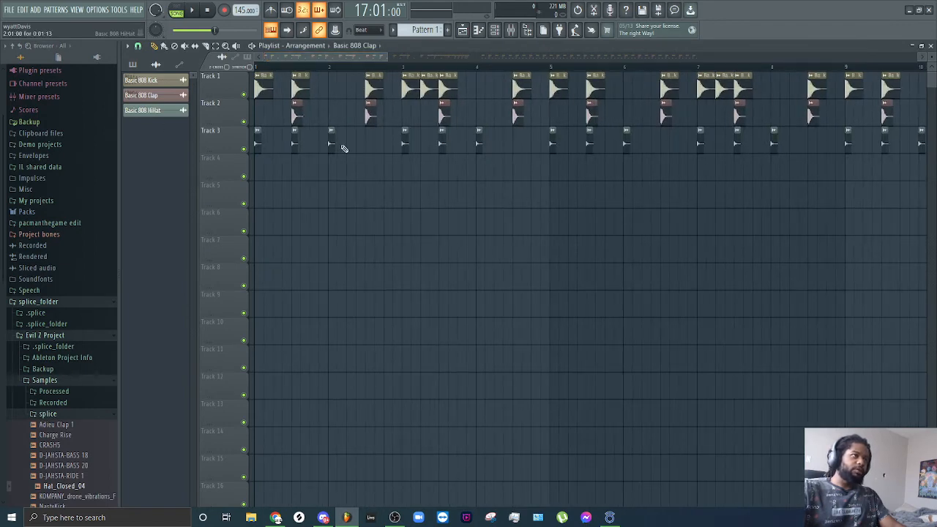
pyautogui.doubleClick(331, 145)
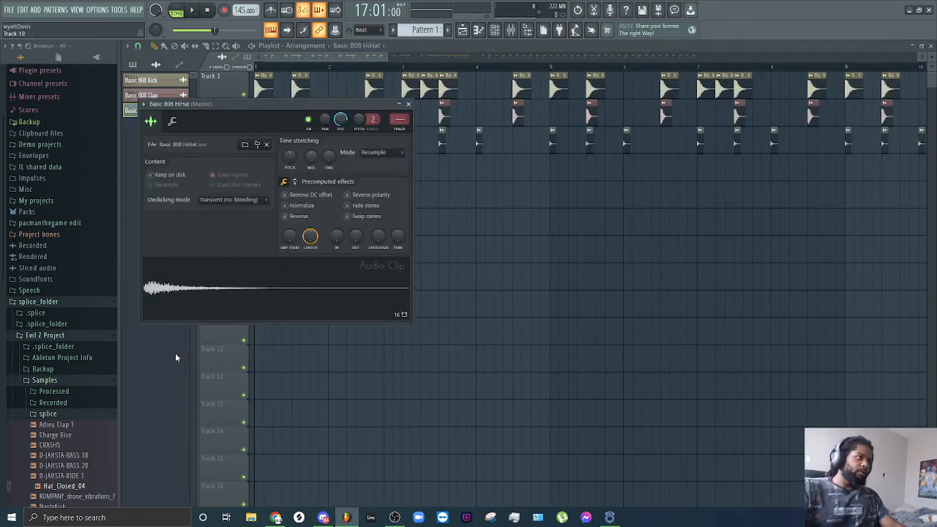
pyautogui.click(408, 104)
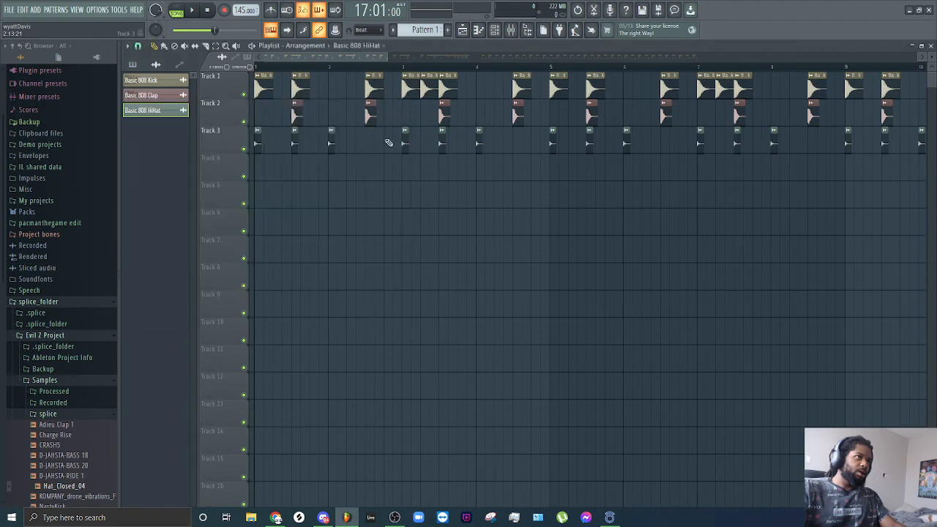
# - Replace the sample in the Basic 808 HiHat audio clip with Hat_Closed_04 and close its window
pyautogui.doubleClick(331, 141)
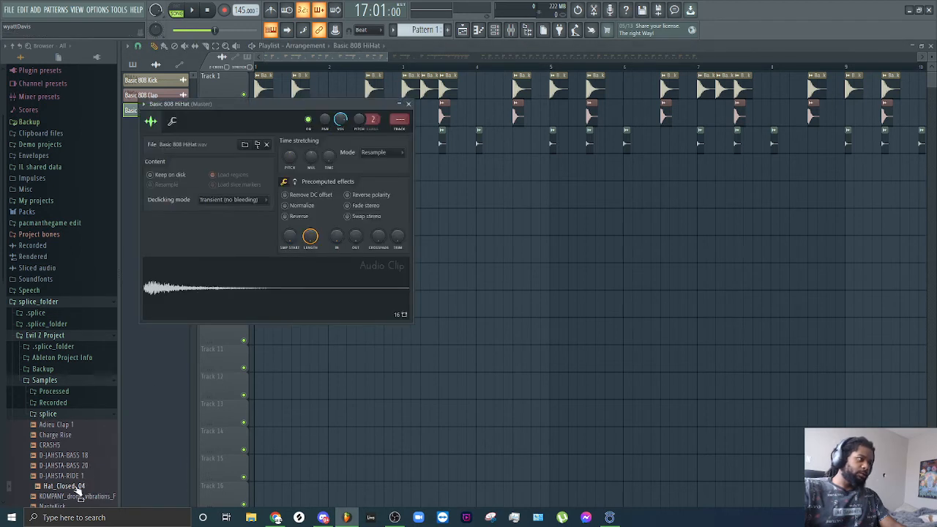
pyautogui.click(76, 488)
pyautogui.moveTo(48, 492); pyautogui.dragTo(260, 293)
pyautogui.click(410, 104)
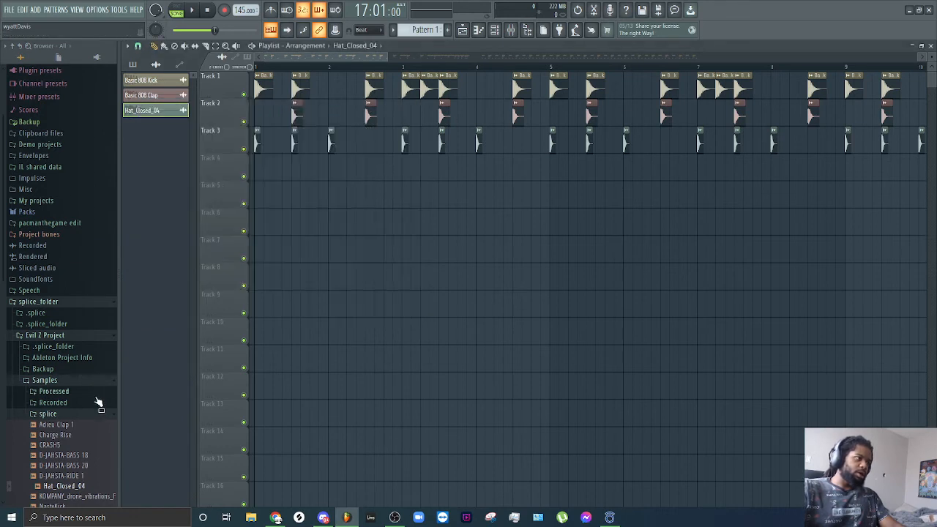
# - Undo the hi-hat sample replacement and play the arrangement briefly from bar 1
pyautogui.scroll(-5, 87, 459)
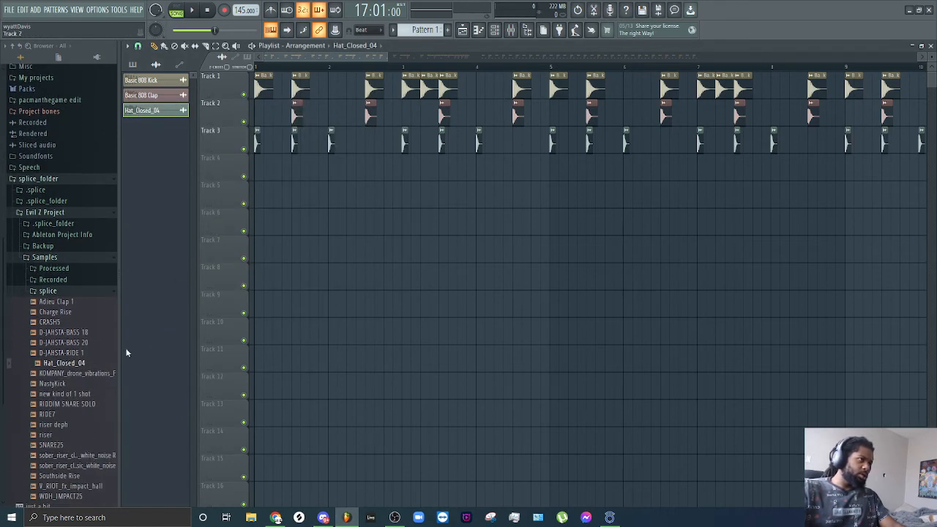
pyautogui.hotkey('ctrl', 'z')
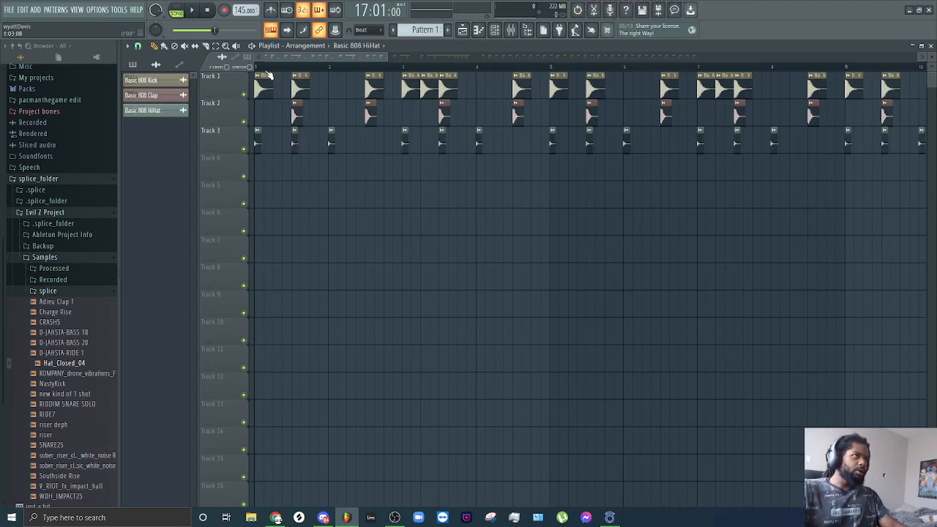
pyautogui.press('space')
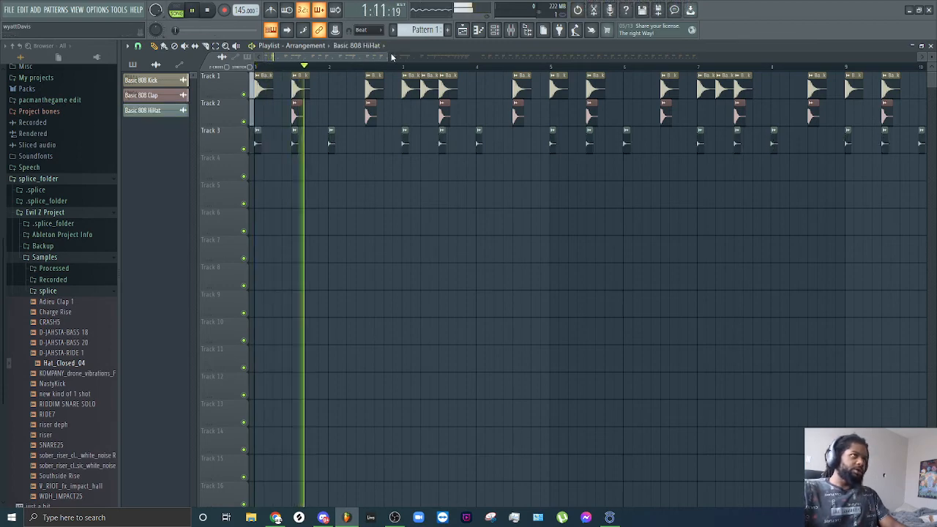
pyautogui.moveTo(388, 55); pyautogui.dragTo(846, 57)
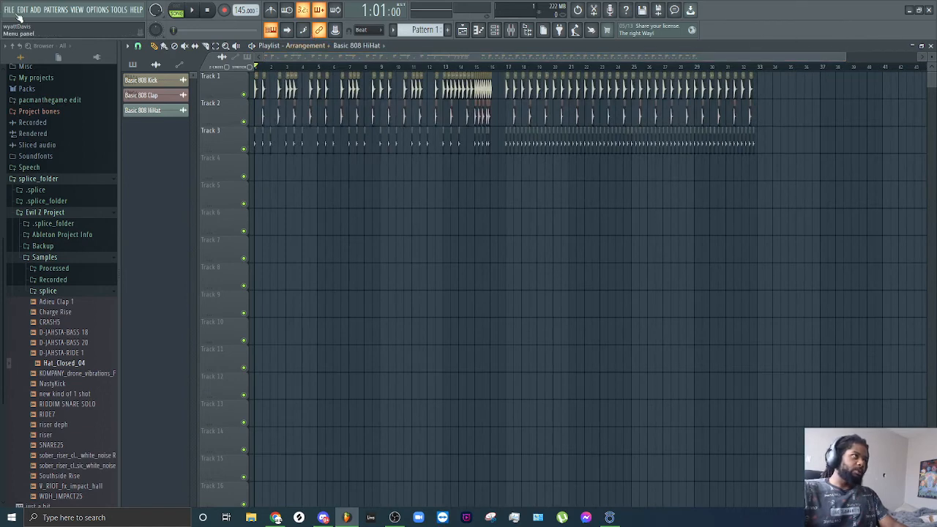
# - Start saving the project as a new file and go to the Documents > Image-Line > FL Studio > Projects > Templates folder
pyautogui.click(16, 11)
pyautogui.click(62, 66)
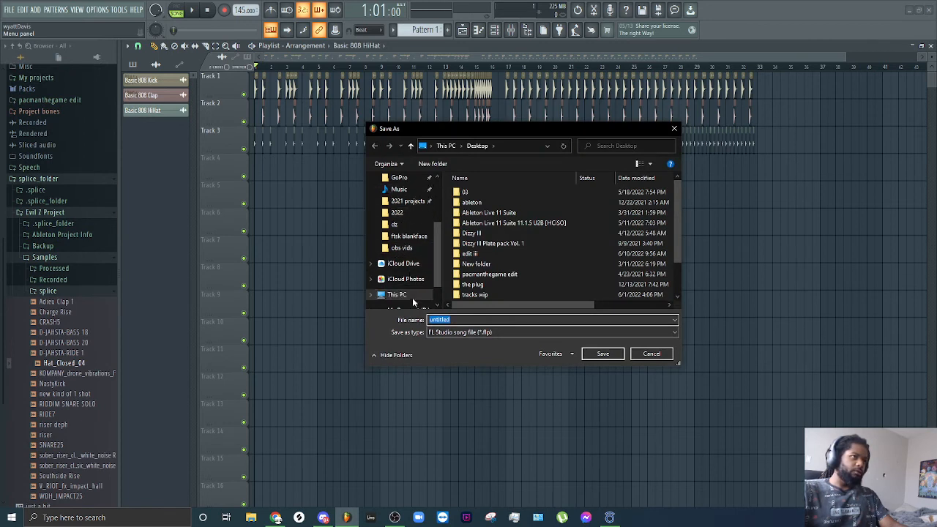
pyautogui.scroll(5, 410, 278)
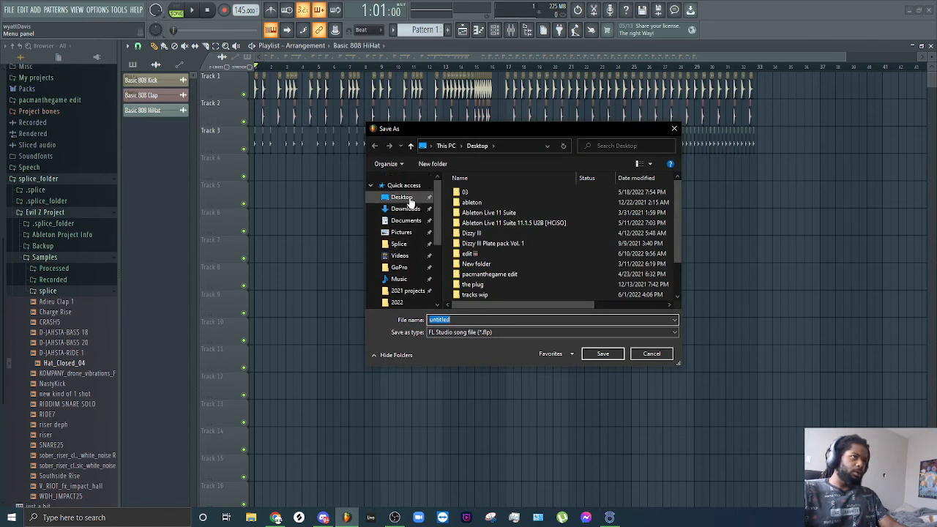
pyautogui.click(405, 221)
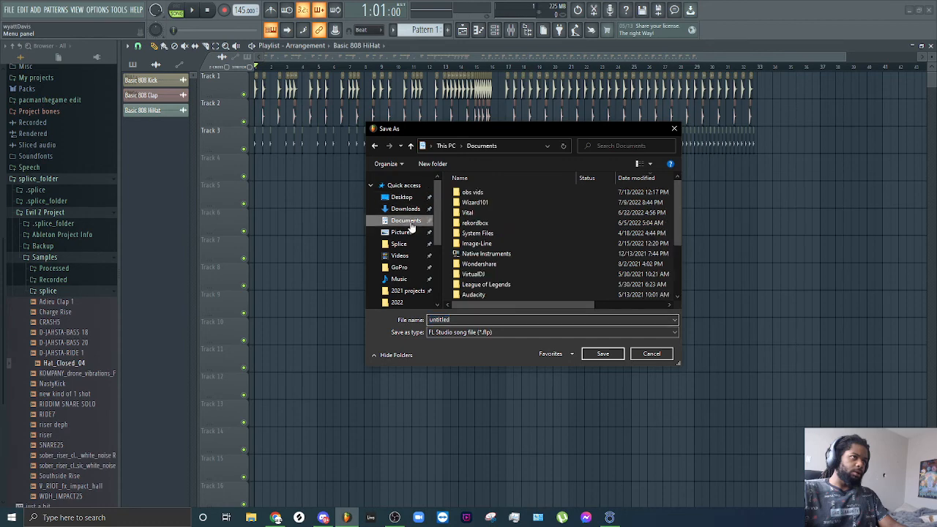
pyautogui.doubleClick(514, 243)
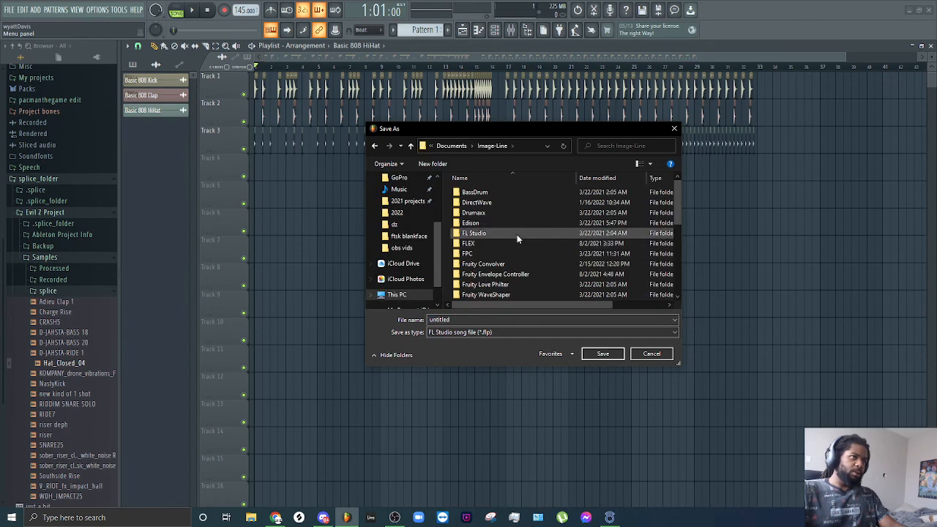
pyautogui.doubleClick(514, 235)
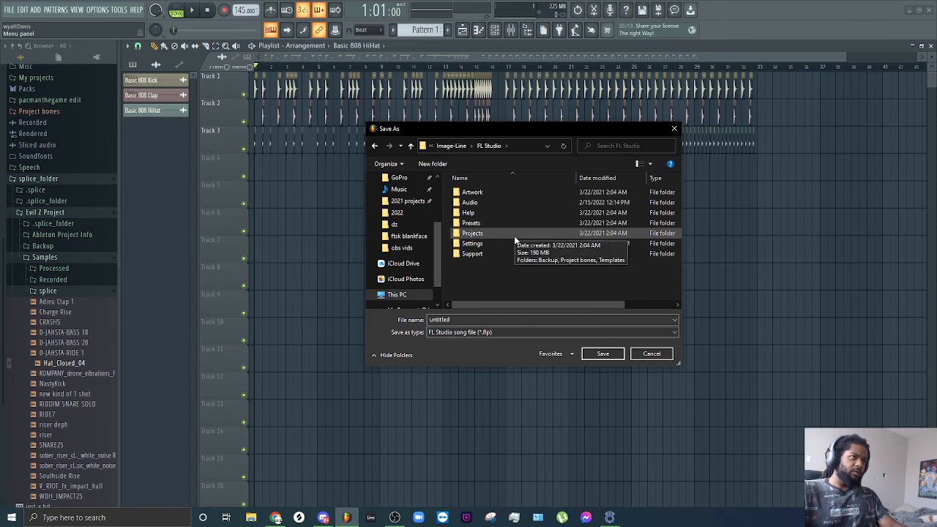
pyautogui.doubleClick(520, 232)
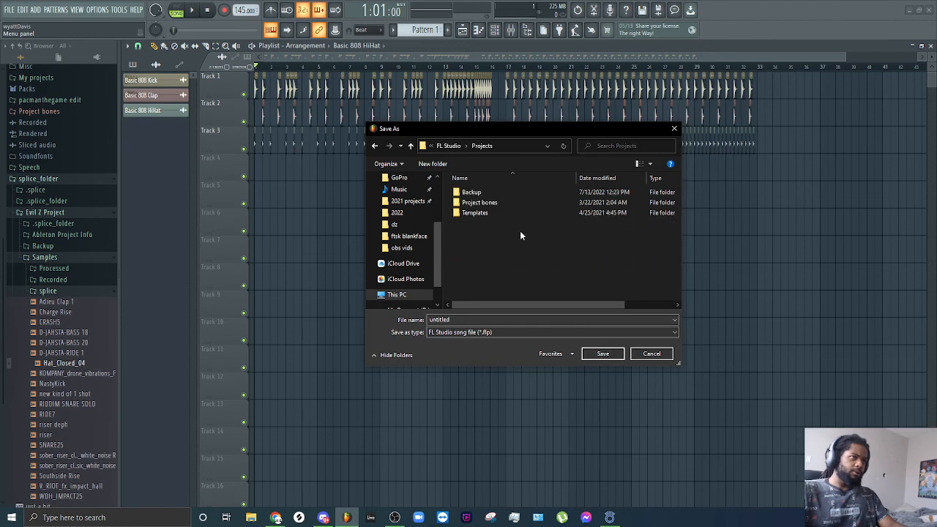
pyautogui.doubleClick(523, 213)
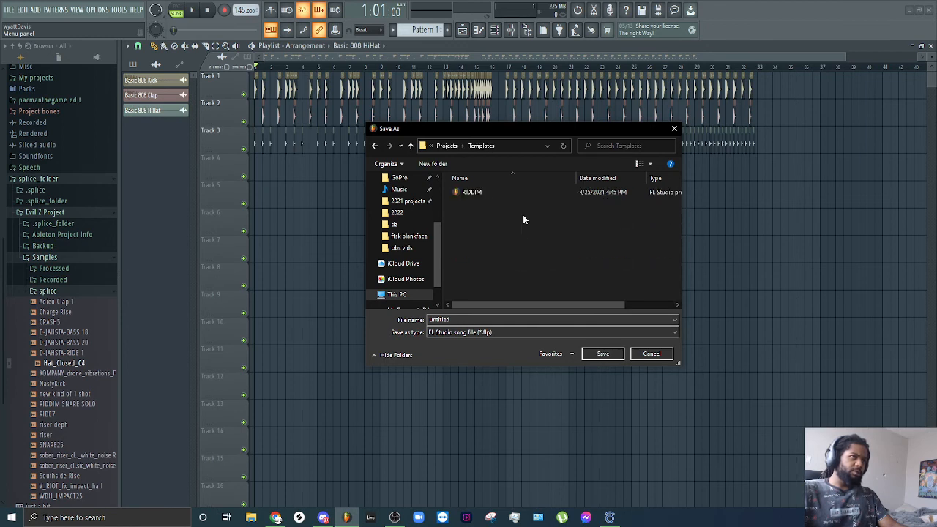
# - Save the project as "Riddim template 145" in the Templates folder and close the program
pyautogui.doubleClick(512, 320)
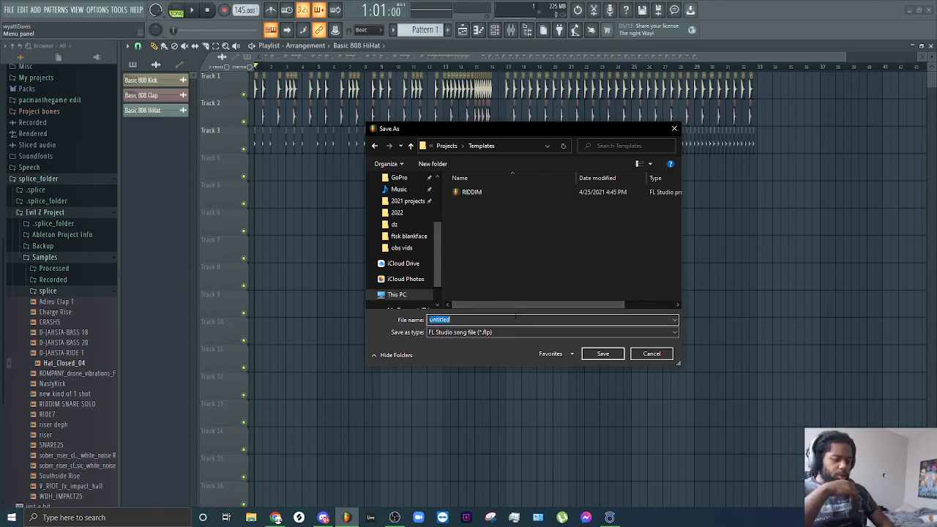
pyautogui.write('Ri')
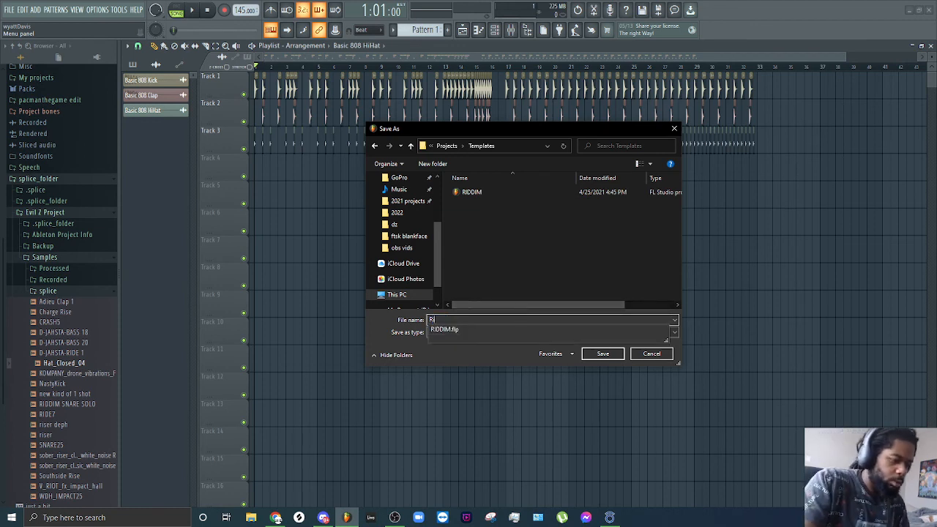
pyautogui.write('ddim t')
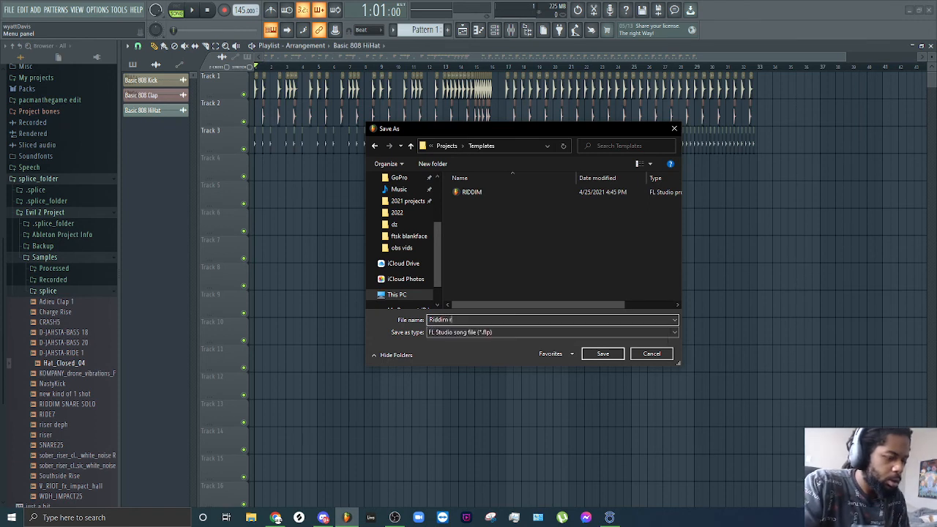
pyautogui.write('empla')
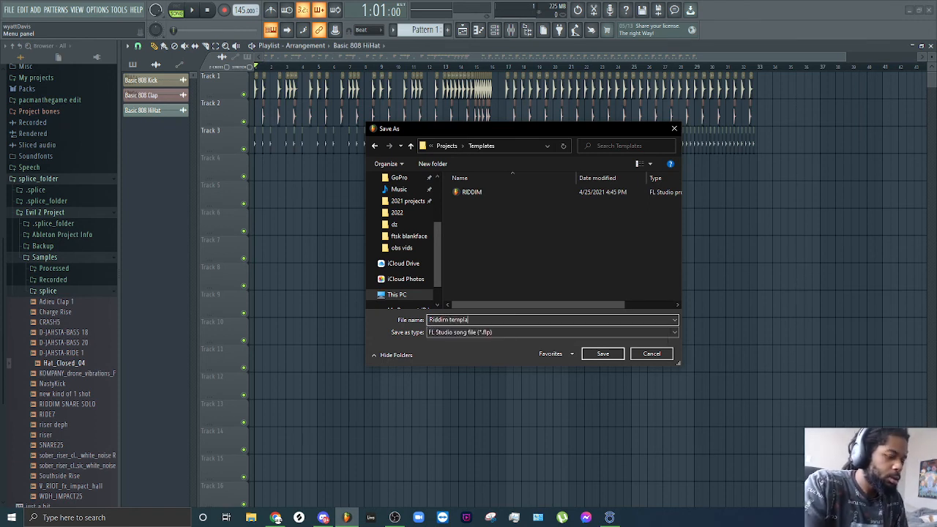
pyautogui.write('te 145')
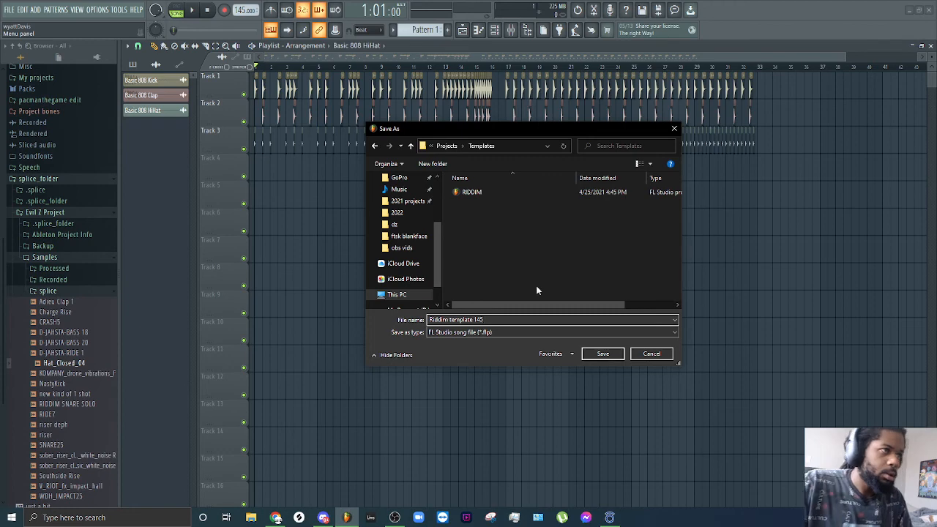
pyautogui.click(619, 357)
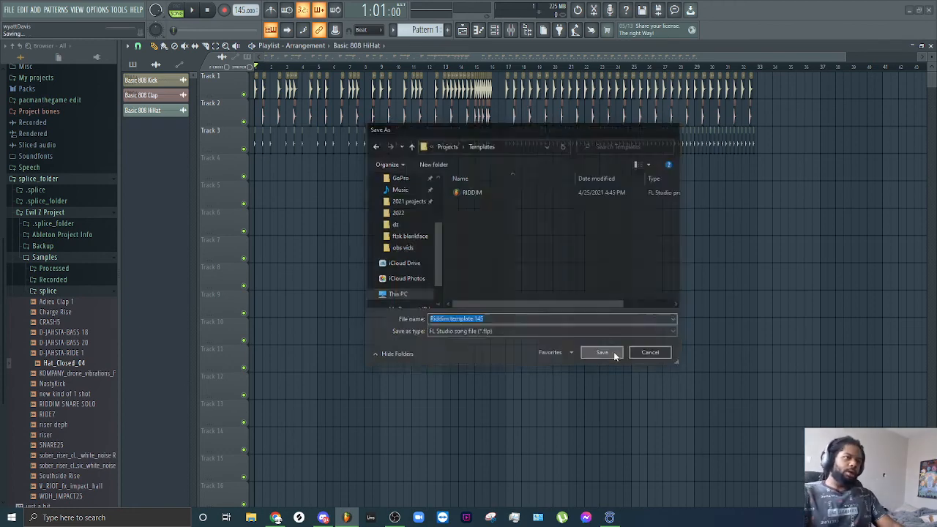
pyautogui.click(930, 11)
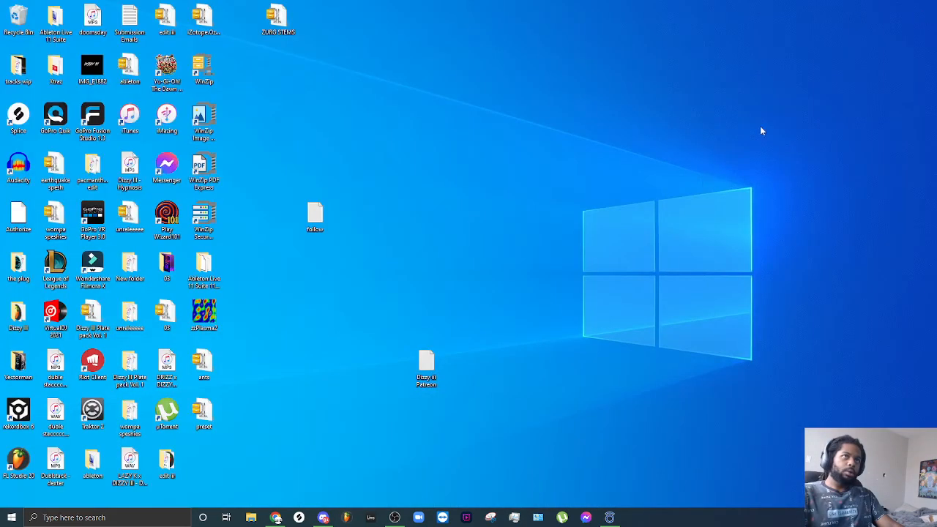
# - Launch FL Studio and create a new project from the "Riddim template 145" template
pyautogui.click(347, 518)
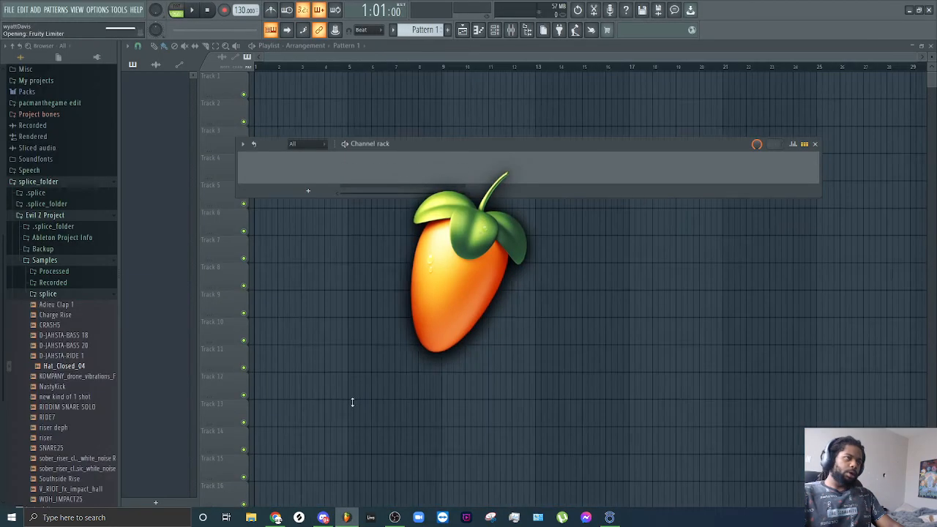
pyautogui.click(10, 10)
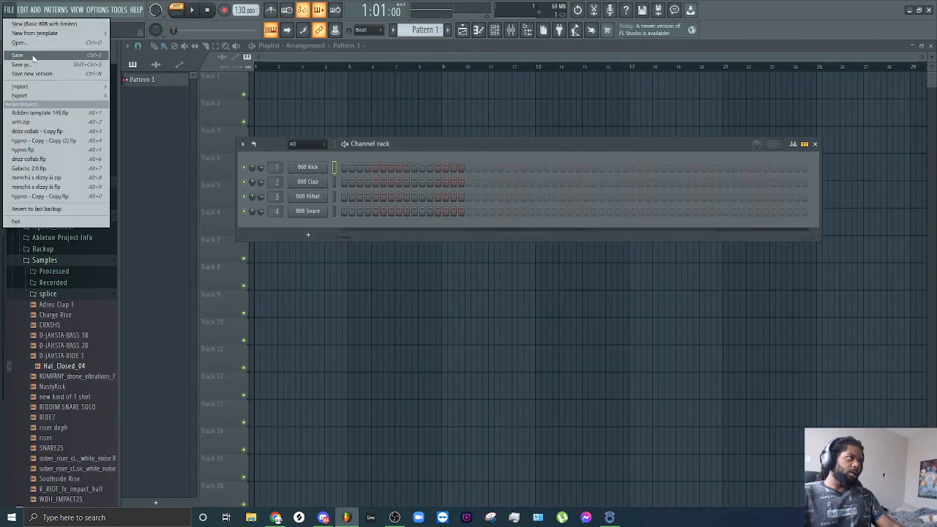
pyautogui.moveTo(69, 37)
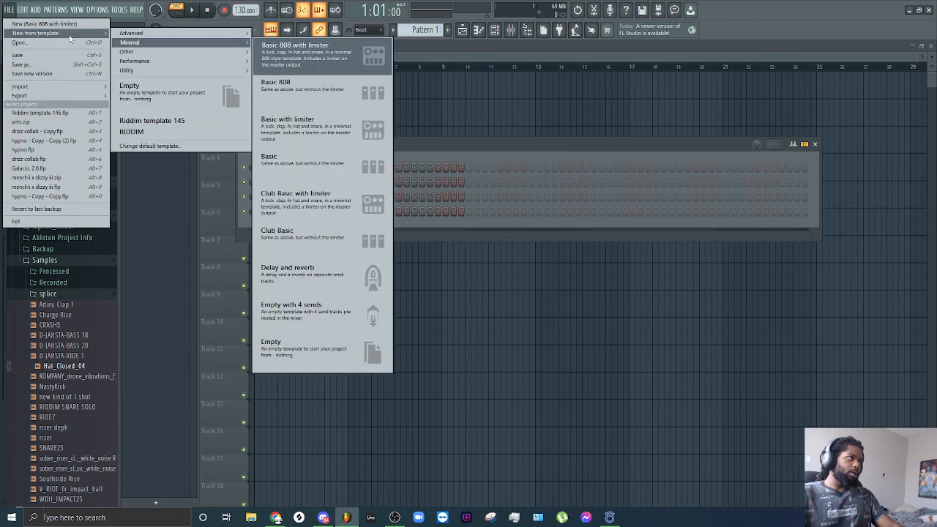
pyautogui.click(232, 121)
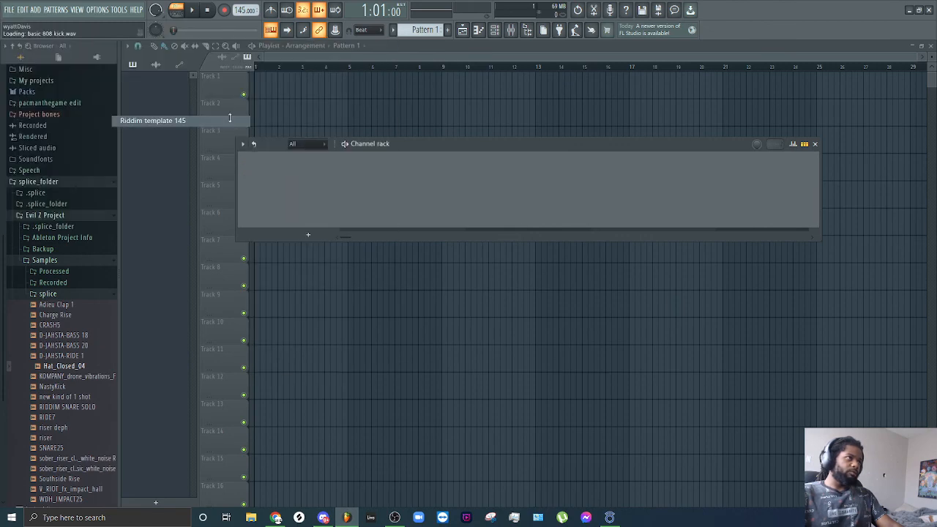
pyautogui.moveTo(426, 57)
pyautogui.mouseDown()
pyautogui.moveTo(597, 62)
pyautogui.moveTo(424, 59)
pyautogui.mouseUp()
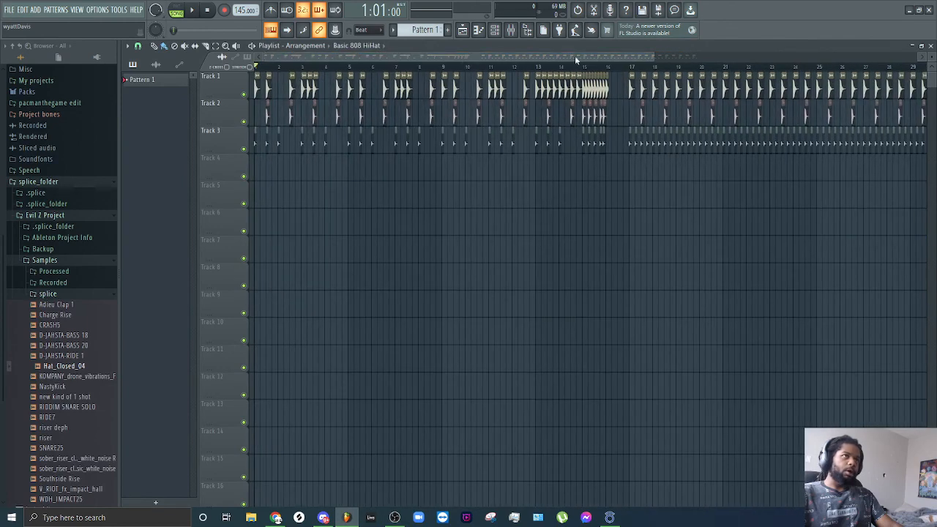
# - Add a Phase Plant instrument to the channel rack and close its plugin window
pyautogui.click(495, 29)
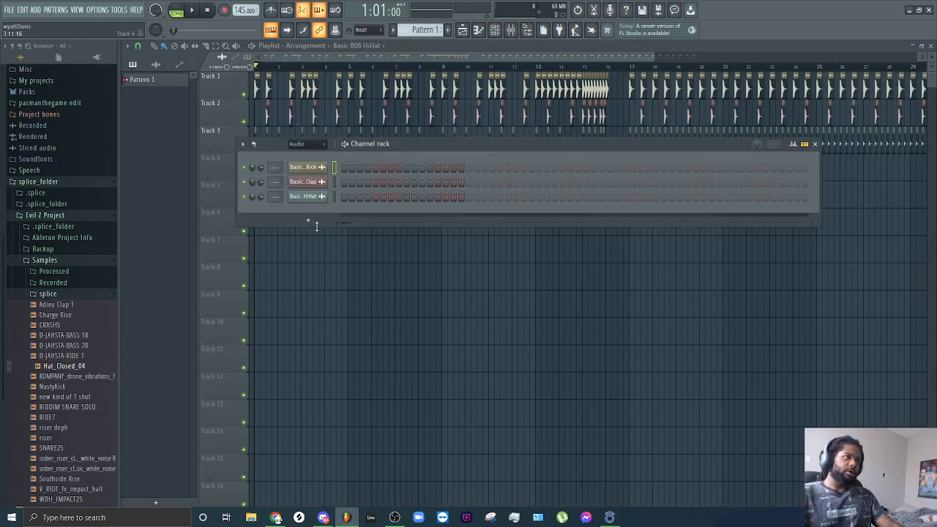
pyautogui.click(302, 221)
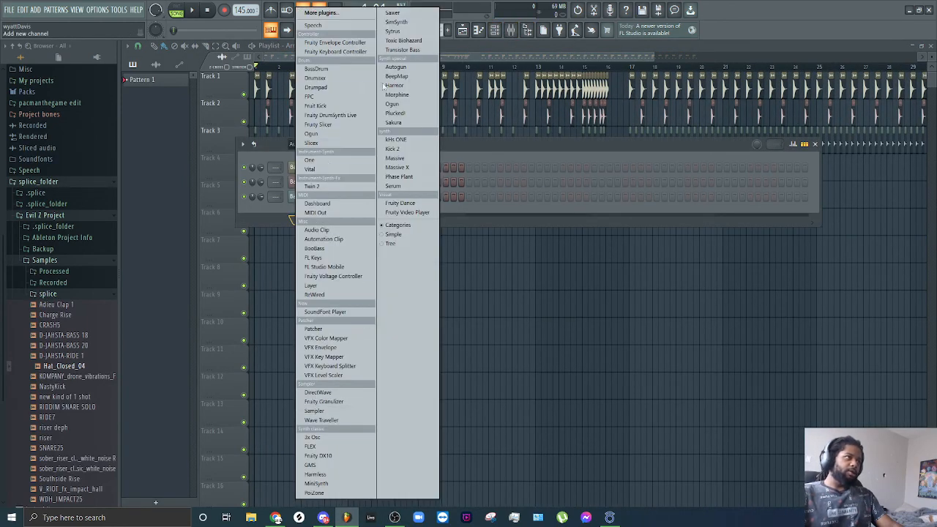
pyautogui.click(401, 177)
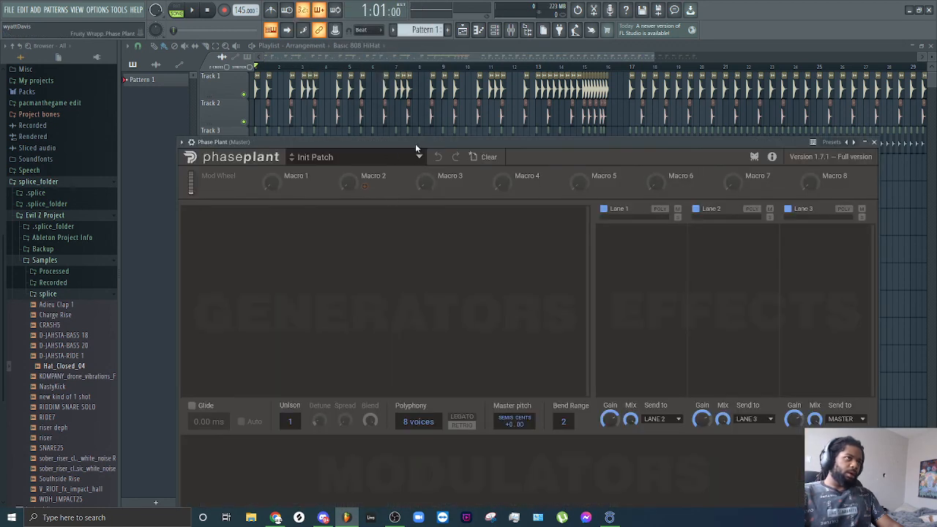
pyautogui.moveTo(415, 144); pyautogui.dragTo(282, 340)
pyautogui.click(711, 364)
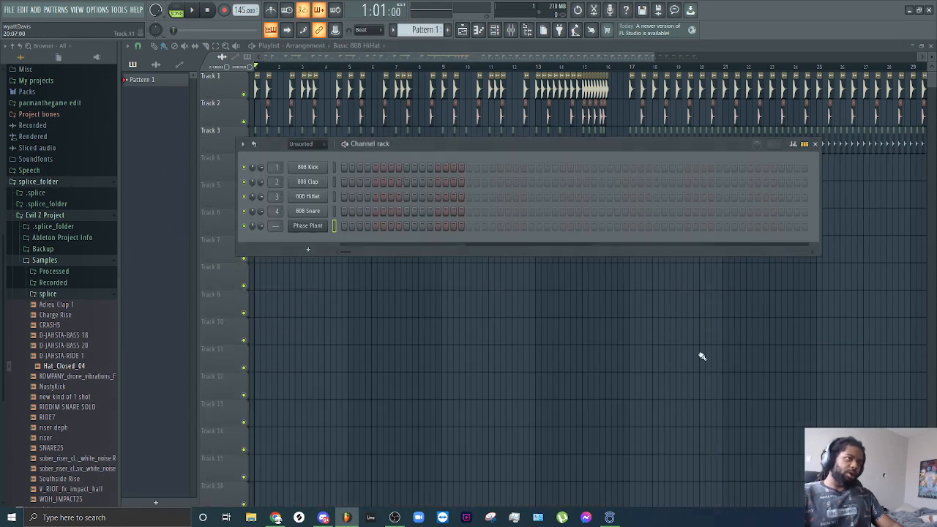
# - Delete the Phase Plant channel from the channel rack
pyautogui.rightClick(323, 225)
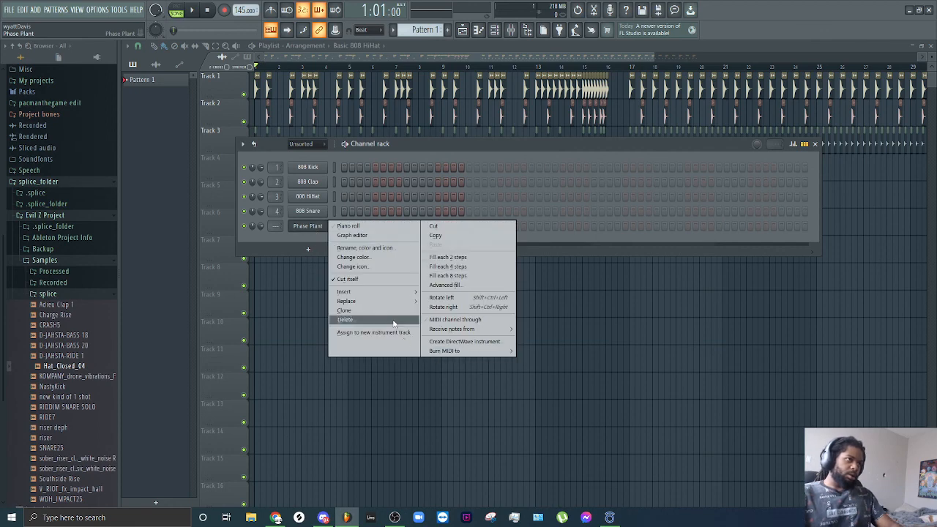
pyautogui.click(345, 319)
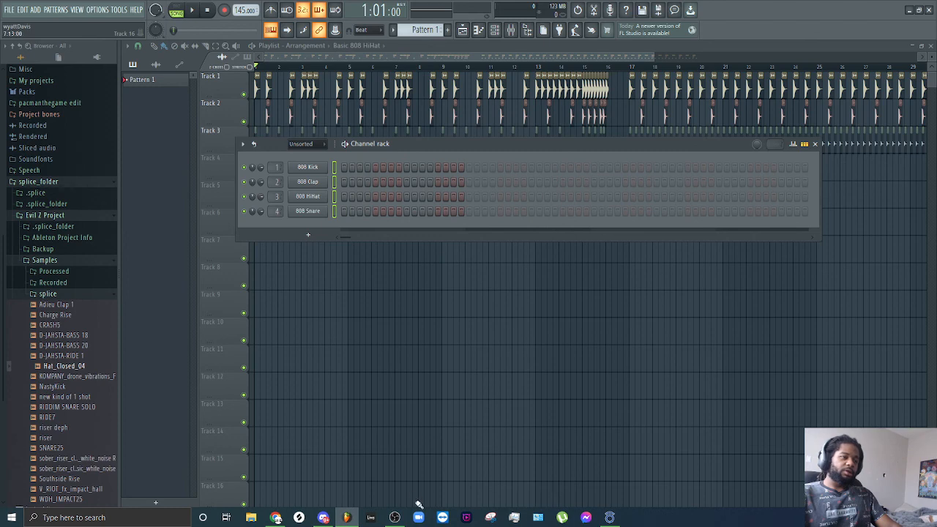
pyautogui.click(395, 517)
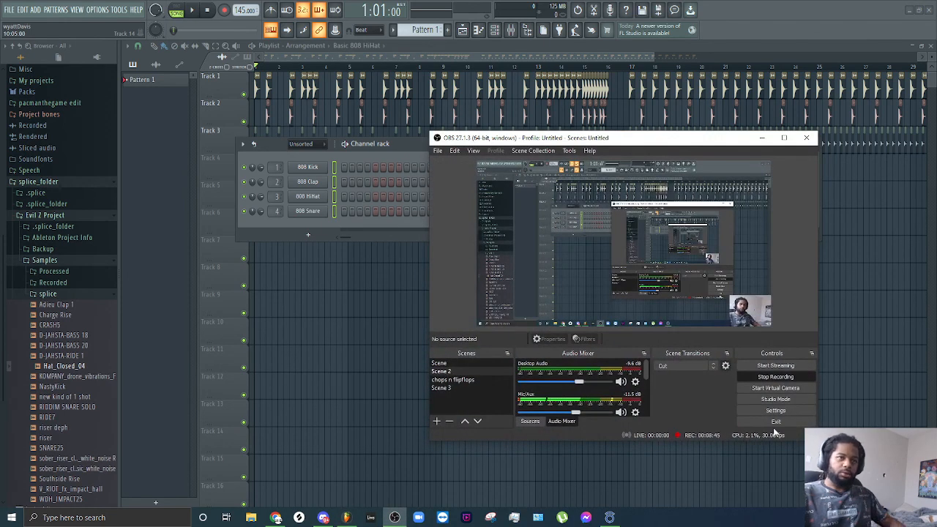